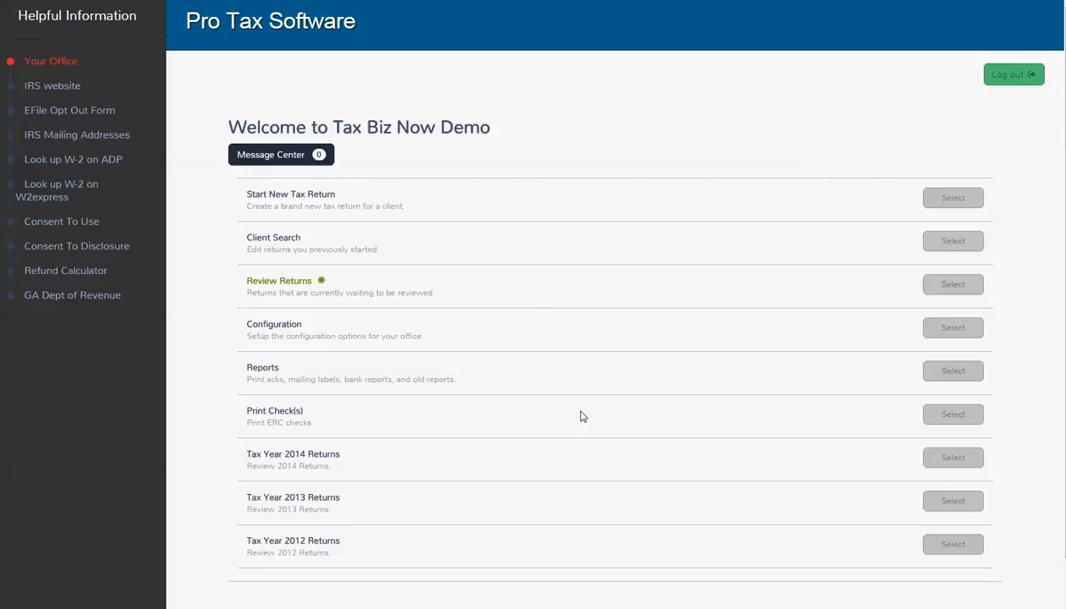
Step: Open the office Configuration Menu and go to the Security Templates list
{"action": "left_click", "coordinate": [935, 327]}
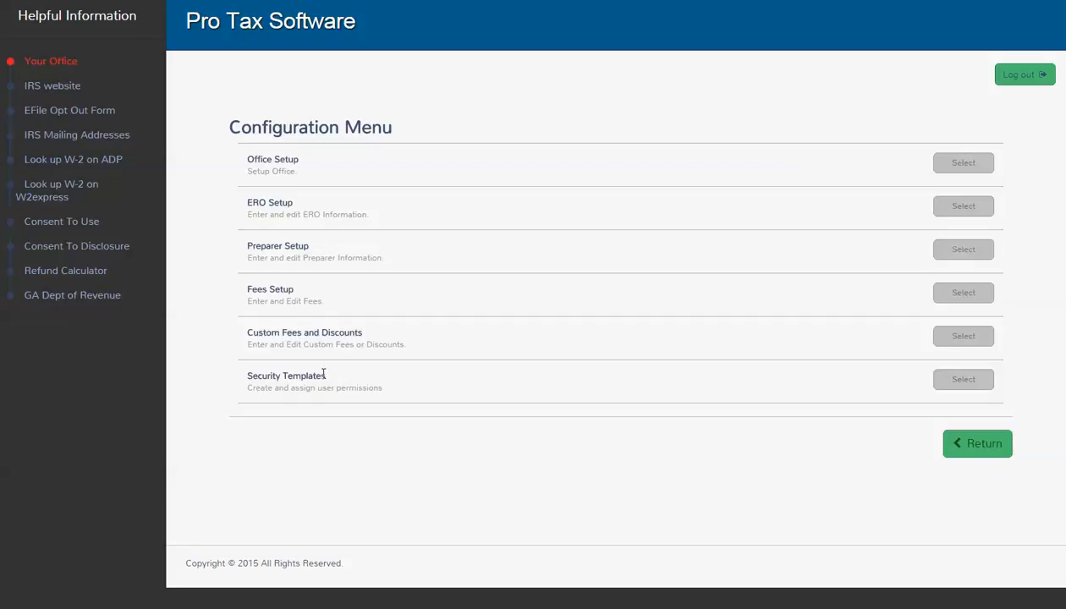
{"action": "left_click_drag", "start_coordinate": [320, 372], "coordinate": [249, 369]}
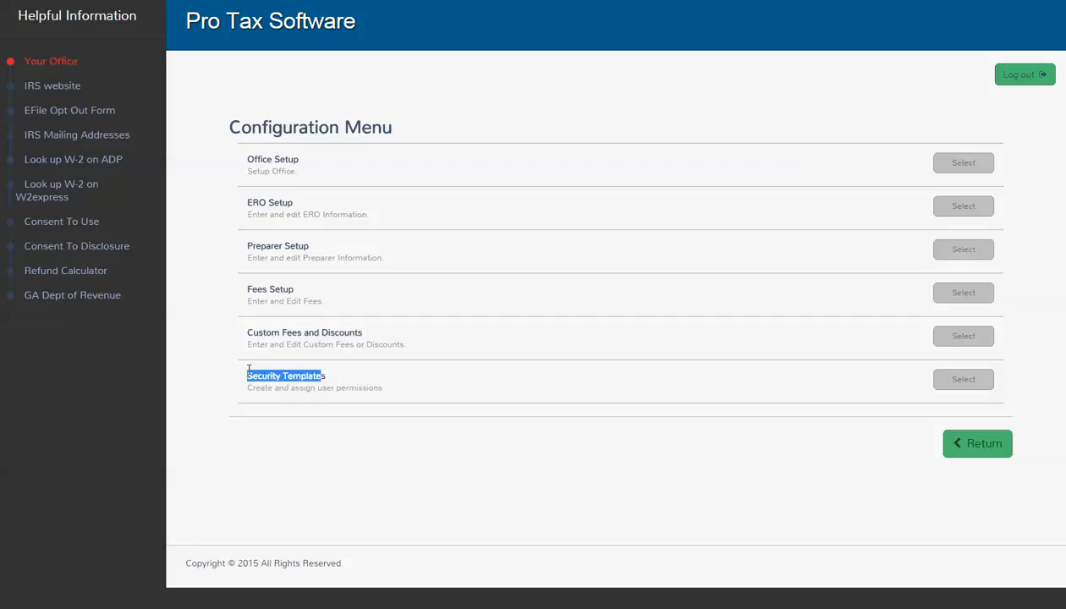
{"action": "left_click", "coordinate": [281, 409]}
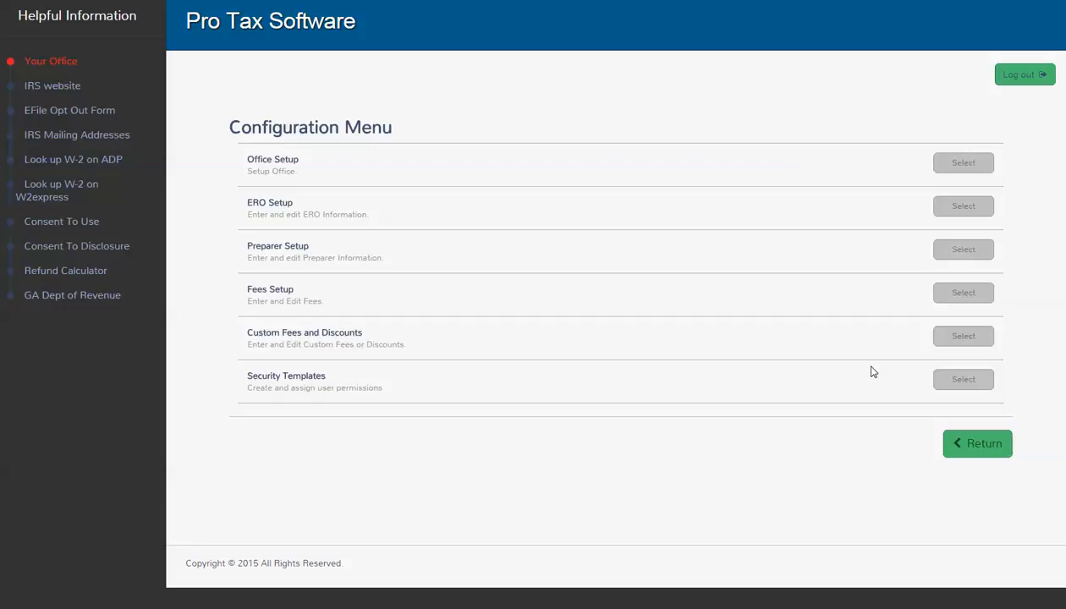
{"action": "left_click", "coordinate": [956, 386]}
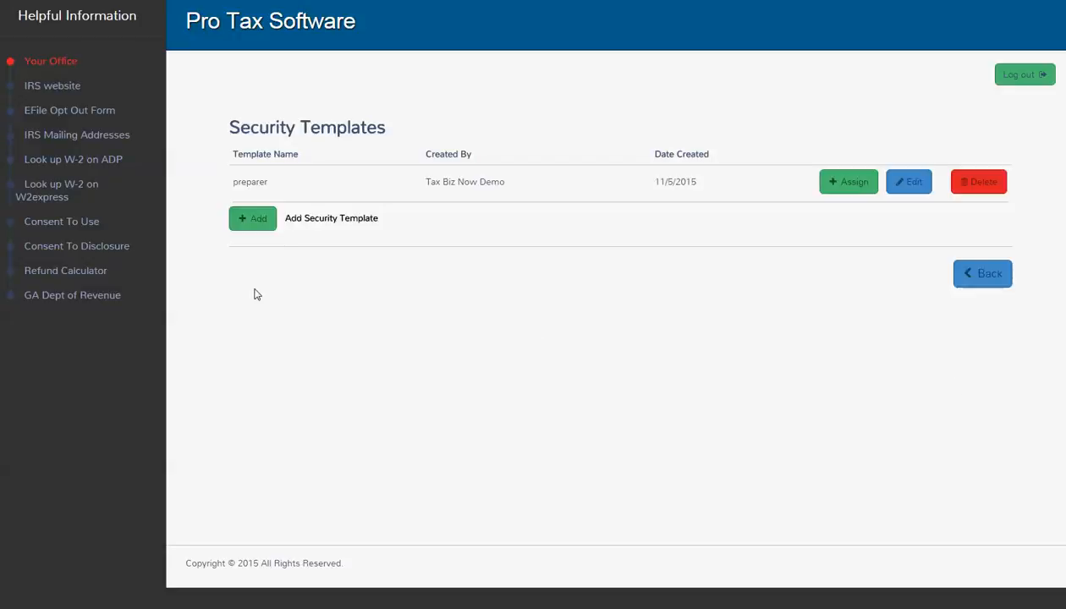
Step: Add a new security template named 'manager'
{"action": "left_click", "coordinate": [245, 222]}
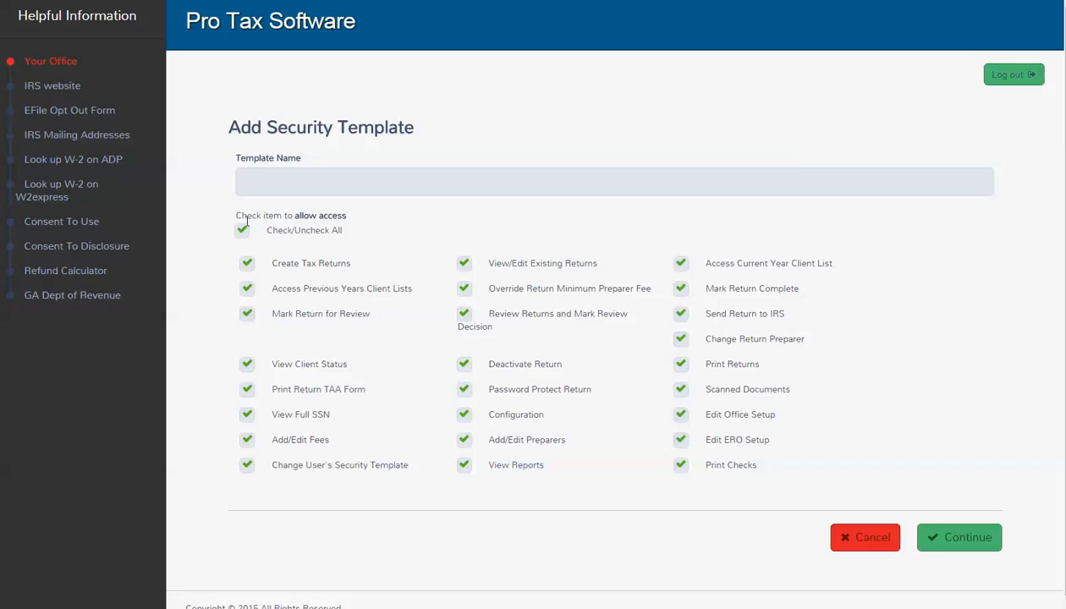
{"action": "left_click", "coordinate": [259, 187]}
{"action": "type", "text": "manager"}
Step: Remove report, configuration, deactivation, TAA print, user-template, office and ERO setup permissions, then save
{"action": "left_click", "coordinate": [465, 467]}
{"action": "left_click", "coordinate": [461, 415]}
{"action": "left_click", "coordinate": [463, 366]}
{"action": "left_click", "coordinate": [245, 390]}
{"action": "left_click", "coordinate": [246, 466]}
{"action": "left_click", "coordinate": [680, 415]}
{"action": "left_click", "coordinate": [680, 440]}
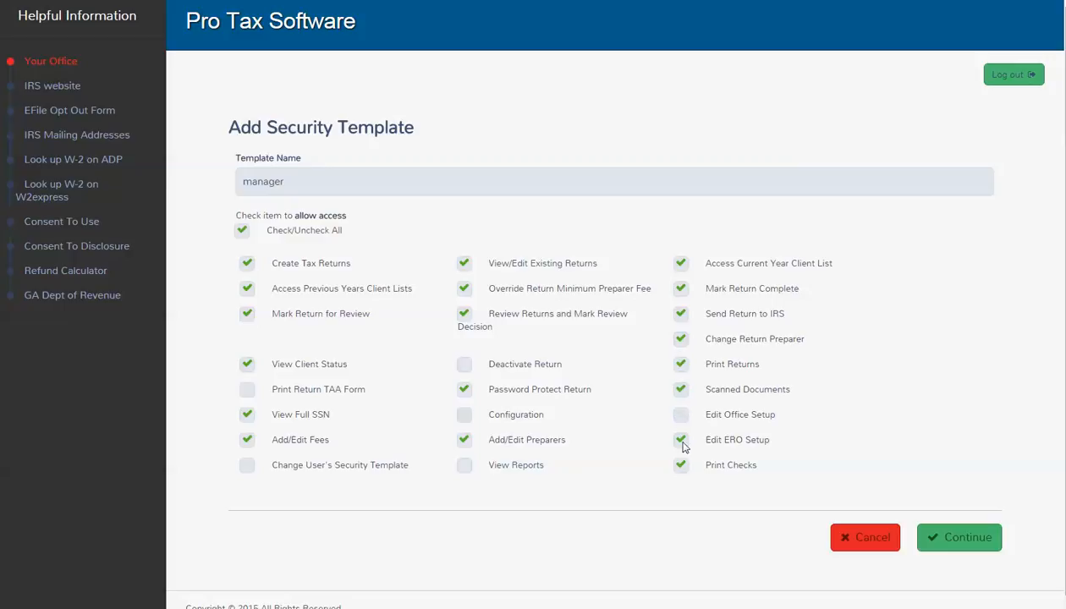
{"action": "left_click", "coordinate": [966, 534]}
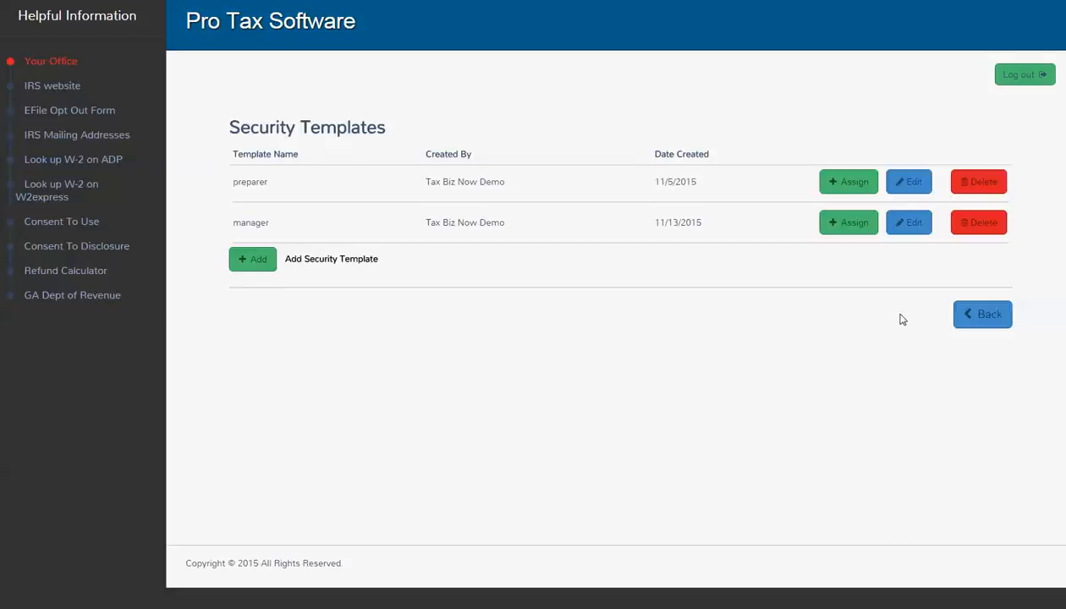
Step: In Preparer Setup, add a new preparer with first and last name 'manager'
{"action": "left_click", "coordinate": [964, 313]}
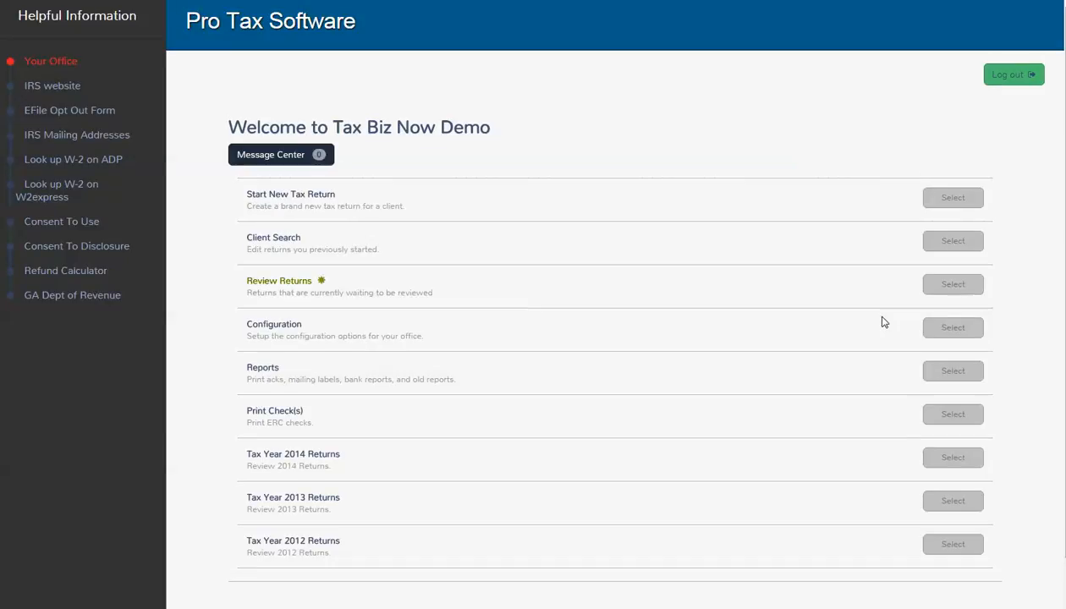
{"action": "left_click", "coordinate": [951, 330]}
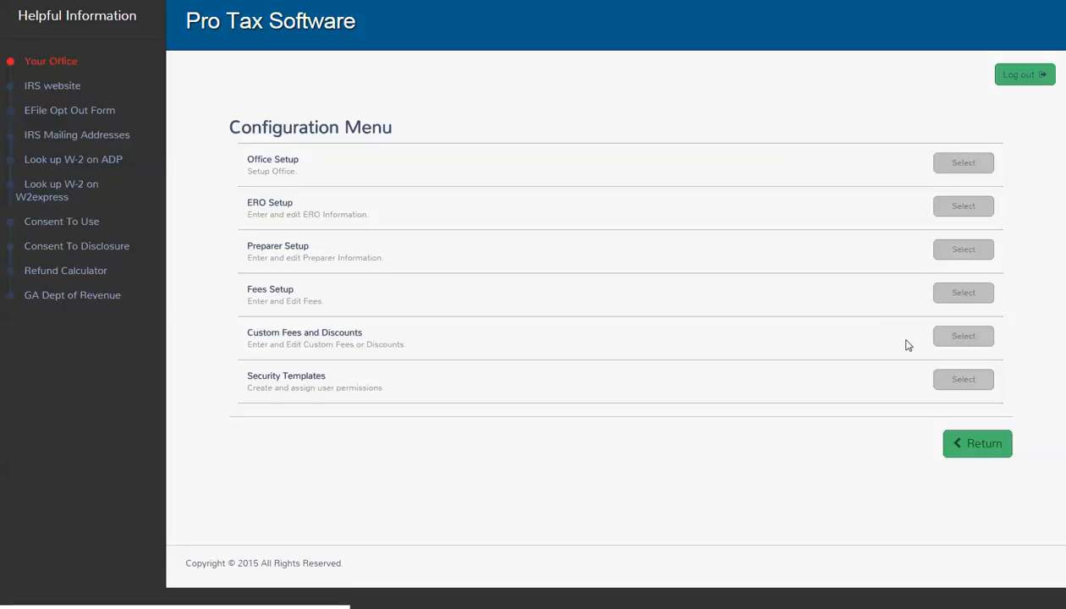
{"action": "left_click", "coordinate": [962, 250]}
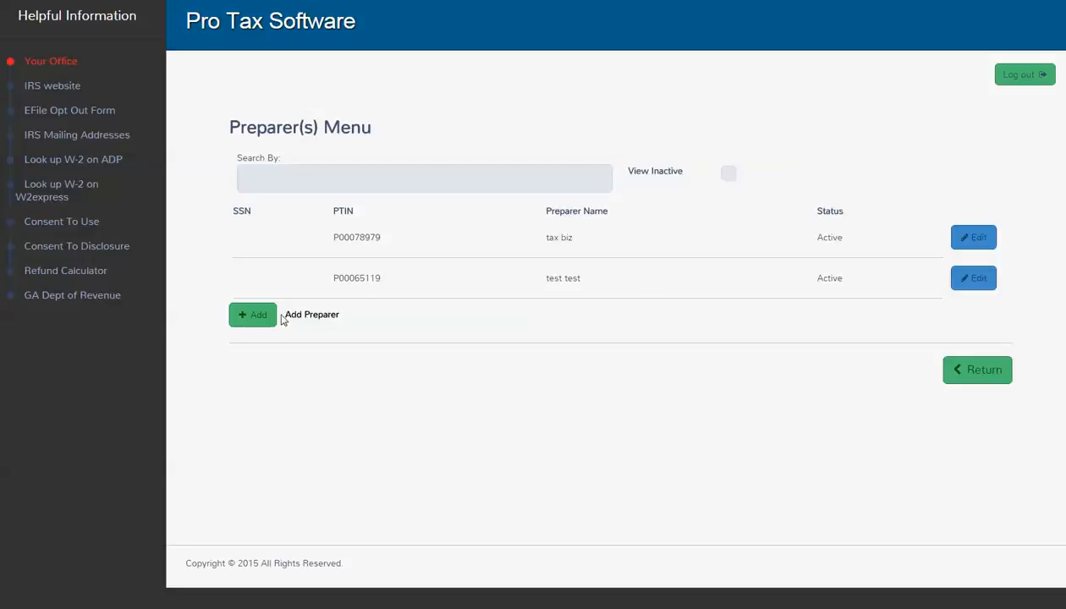
{"action": "left_click", "coordinate": [254, 314]}
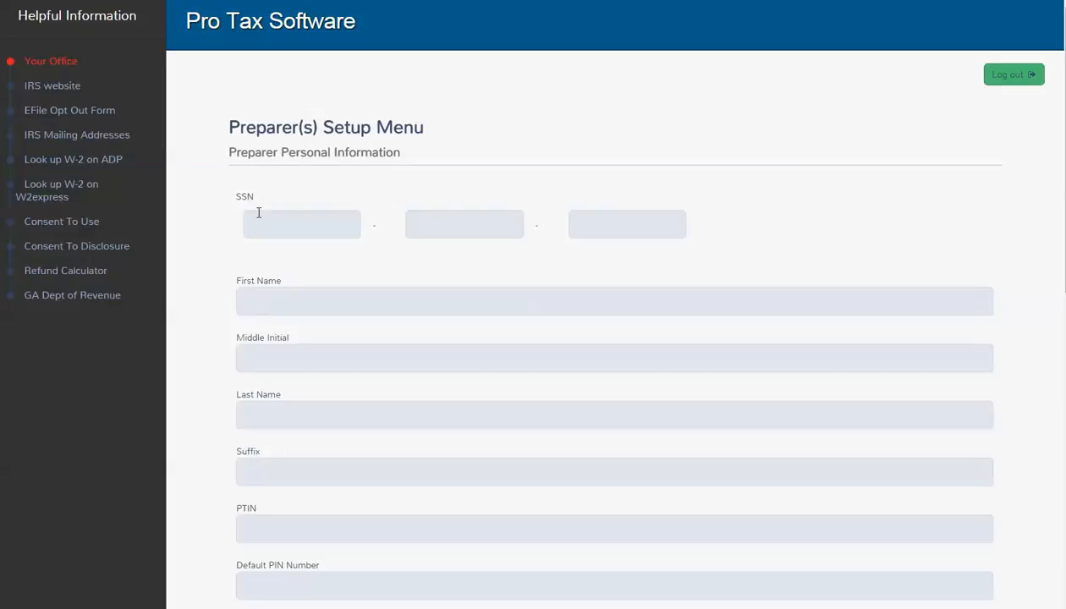
{"action": "left_click", "coordinate": [259, 302]}
{"action": "type", "text": "maba"}
{"action": "type", "text": "ger"}
{"action": "key", "text": "Tab"}
{"action": "type", "text": "manager"}
Step: Enter the preparer's PTIN and default PIN, then review the view-own-returns-only option
{"action": "scroll", "coordinate": [315, 300], "scroll_direction": "down", "scroll_amount": 2}
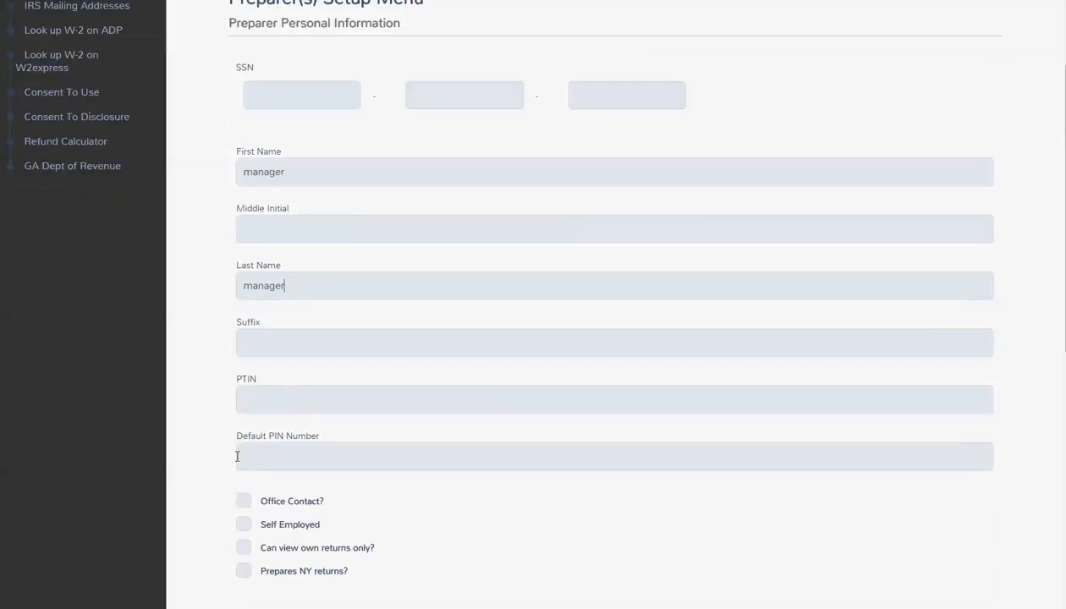
{"action": "left_click", "coordinate": [279, 398]}
{"action": "left_click", "coordinate": [247, 461]}
{"action": "type", "text": "55555"}
{"action": "scroll", "coordinate": [237, 474], "scroll_direction": "down", "scroll_amount": 4}
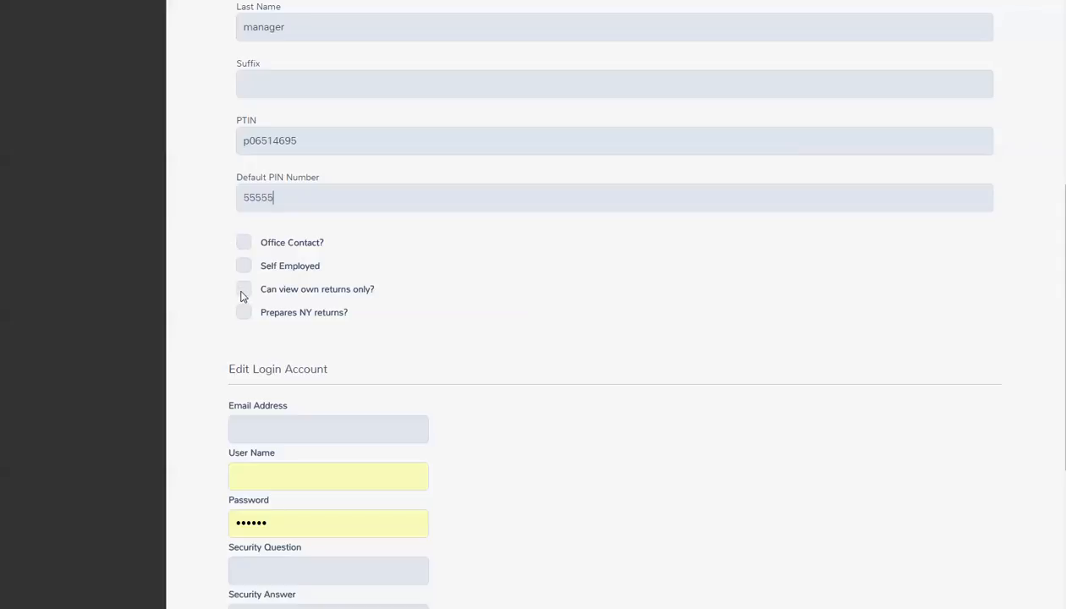
{"action": "left_click_drag", "start_coordinate": [263, 292], "coordinate": [417, 298]}
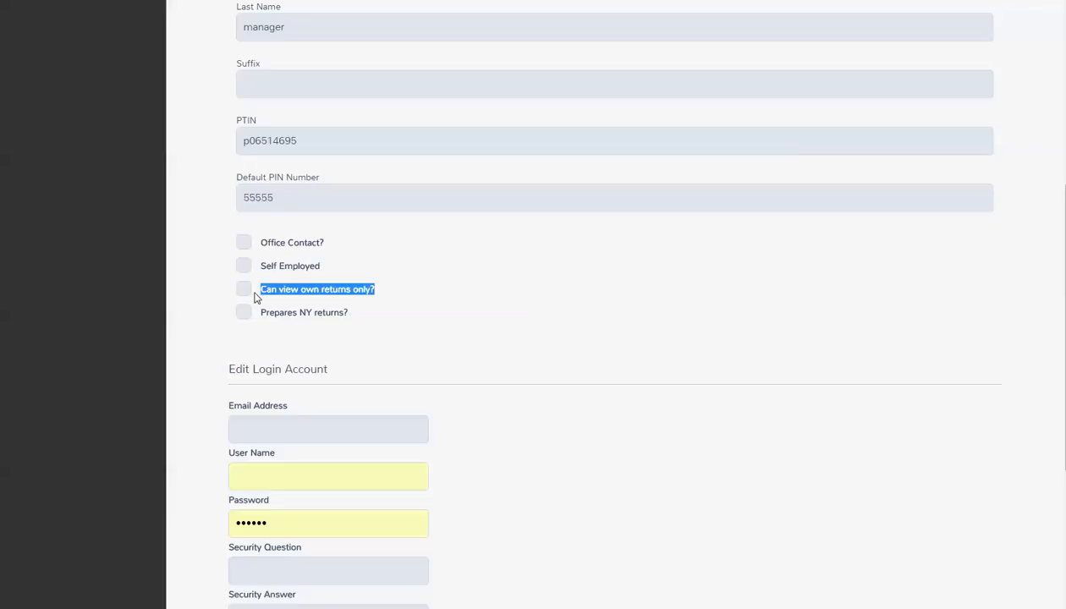
{"action": "scroll", "coordinate": [256, 296], "scroll_direction": "down", "scroll_amount": 1}
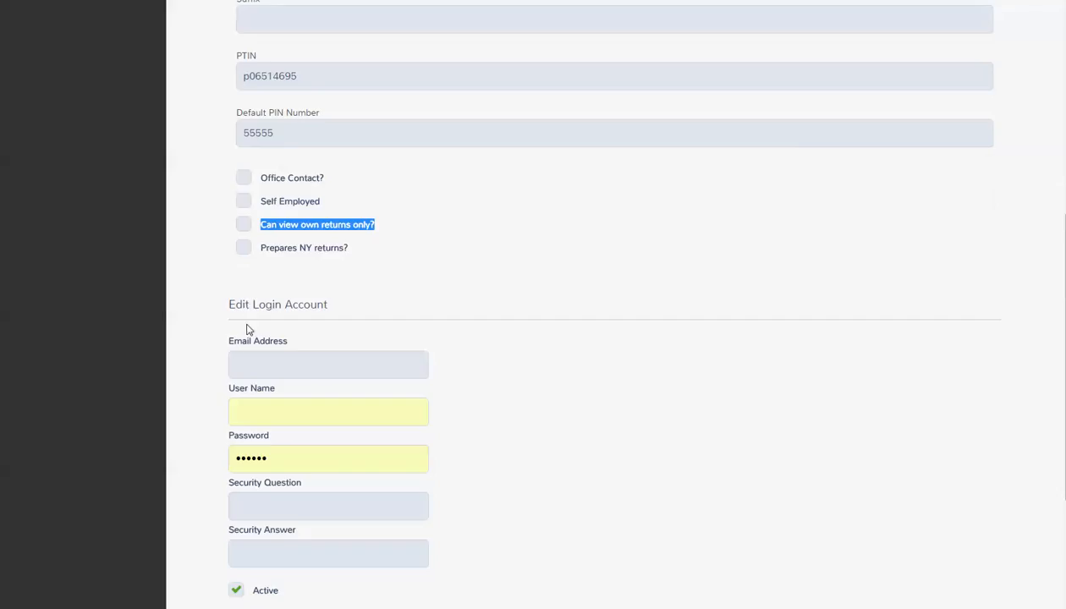
Step: Fill in the login e-mail, user name, security answer and password for the manager preparer
{"action": "left_click", "coordinate": [248, 364]}
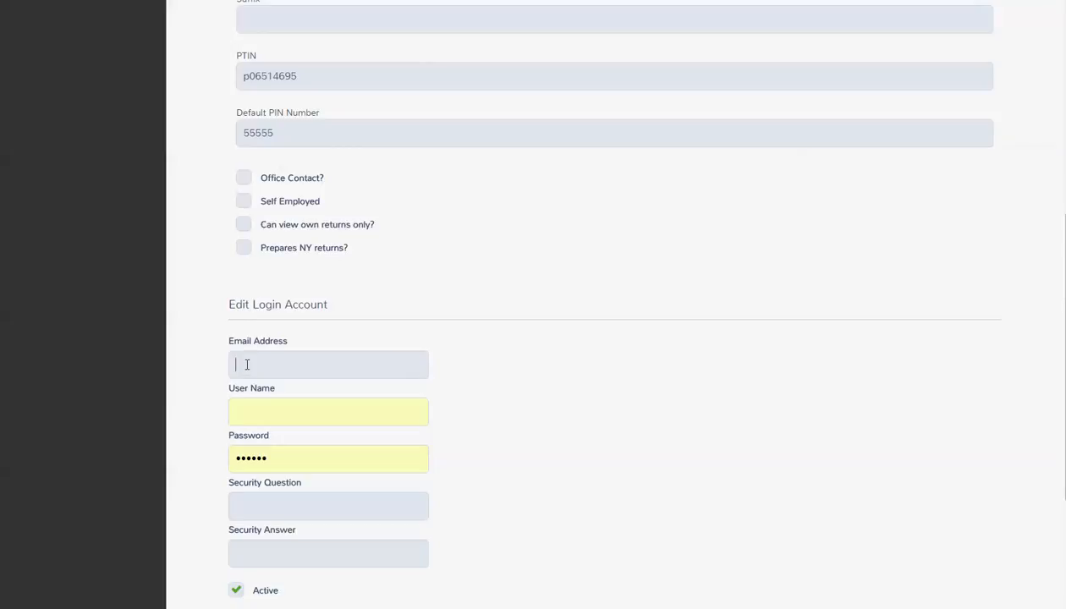
{"action": "key", "text": "Tab"}
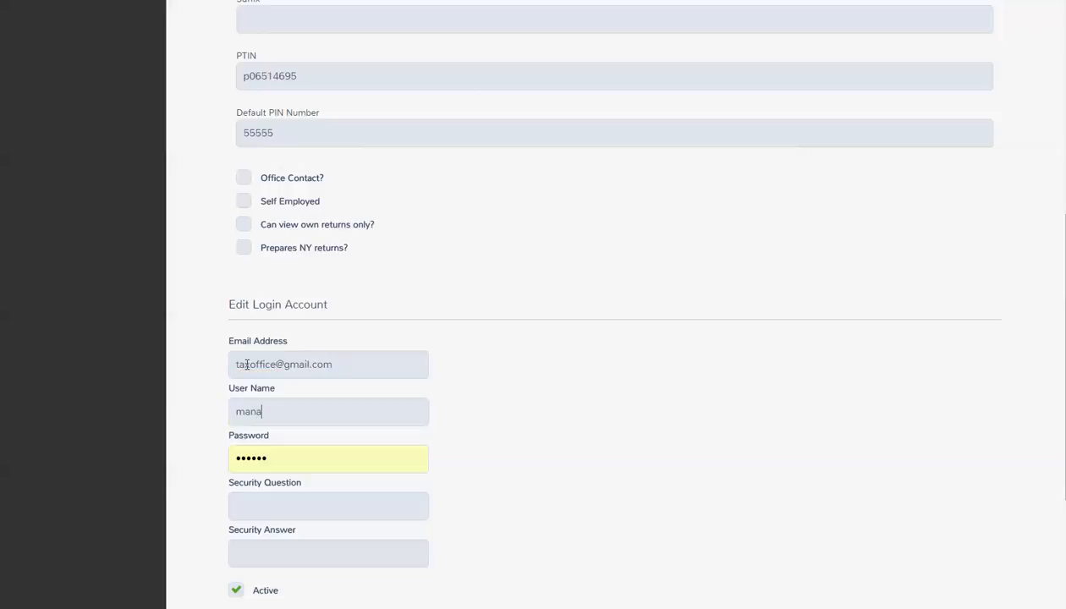
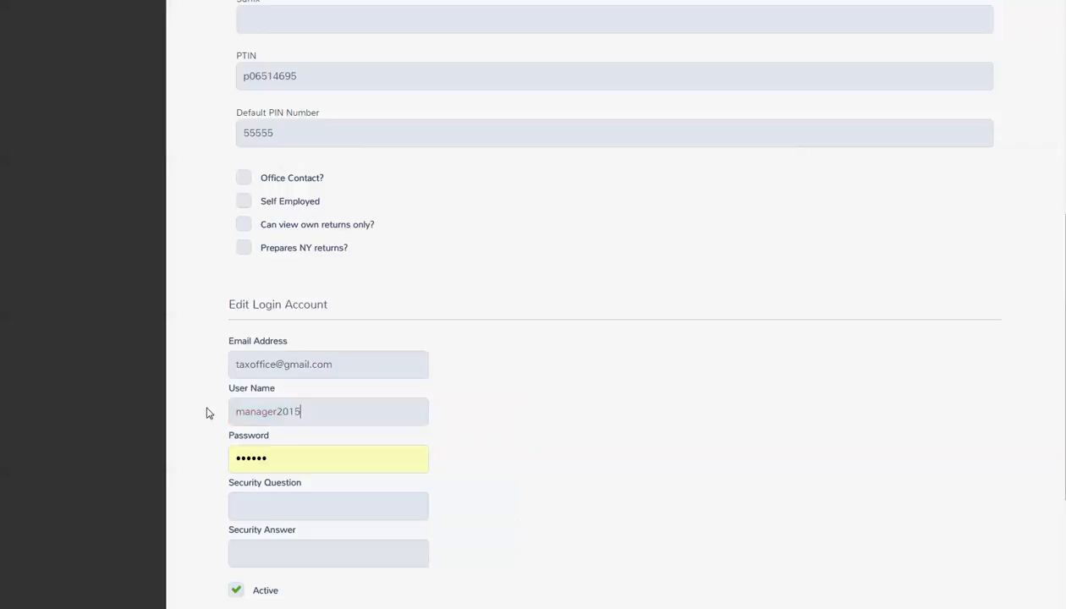
{"action": "double_click", "coordinate": [326, 410]}
{"action": "key", "text": "ctrl+c"}
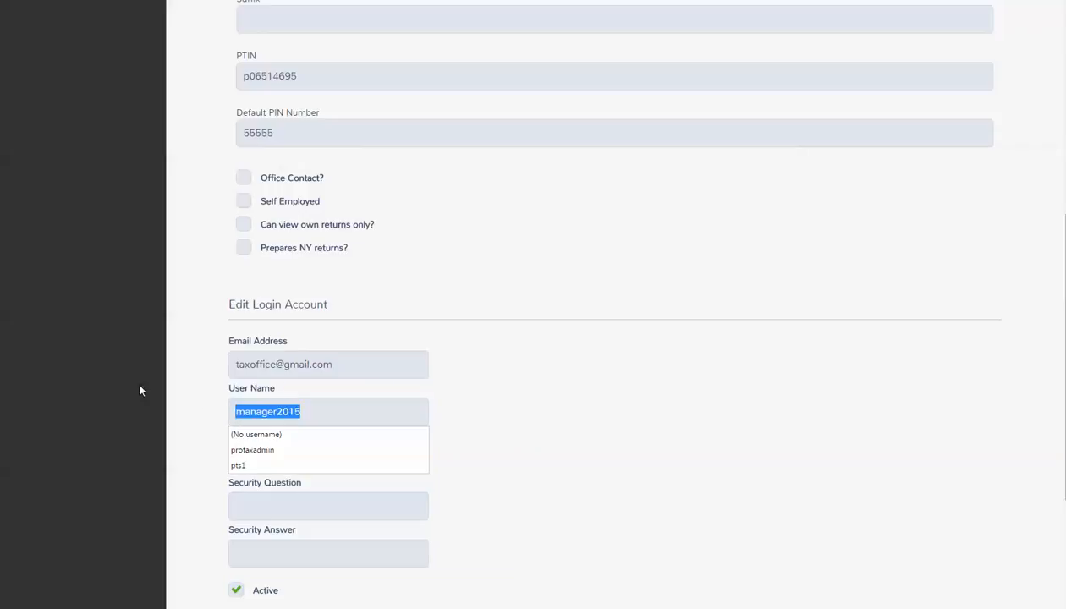
{"action": "left_click", "coordinate": [273, 505]}
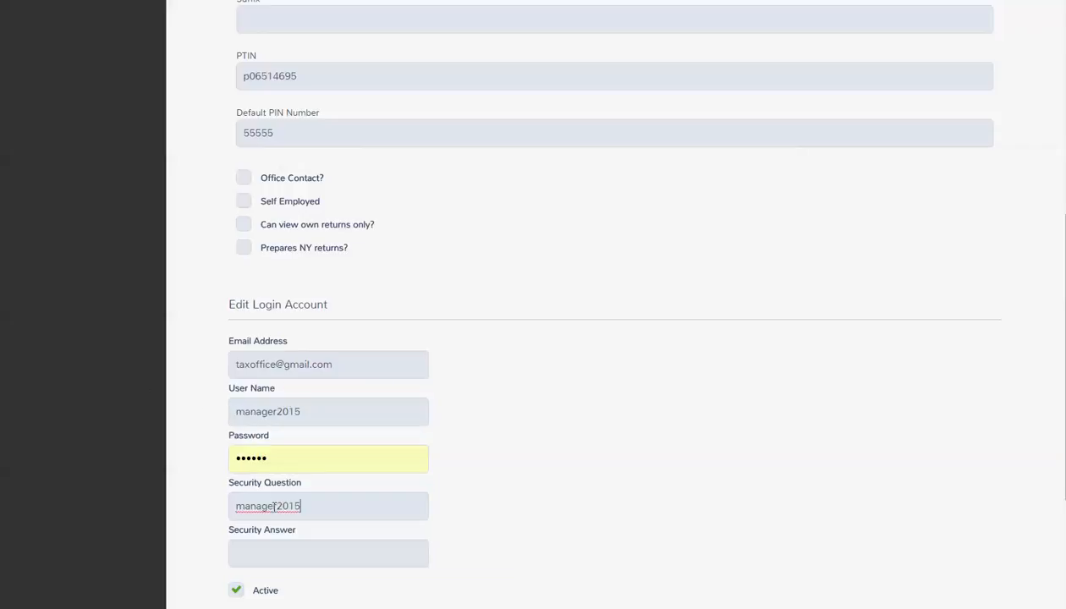
{"action": "left_click", "coordinate": [260, 555]}
{"action": "key", "text": "ctrl+v"}
{"action": "double_click", "coordinate": [290, 457]}
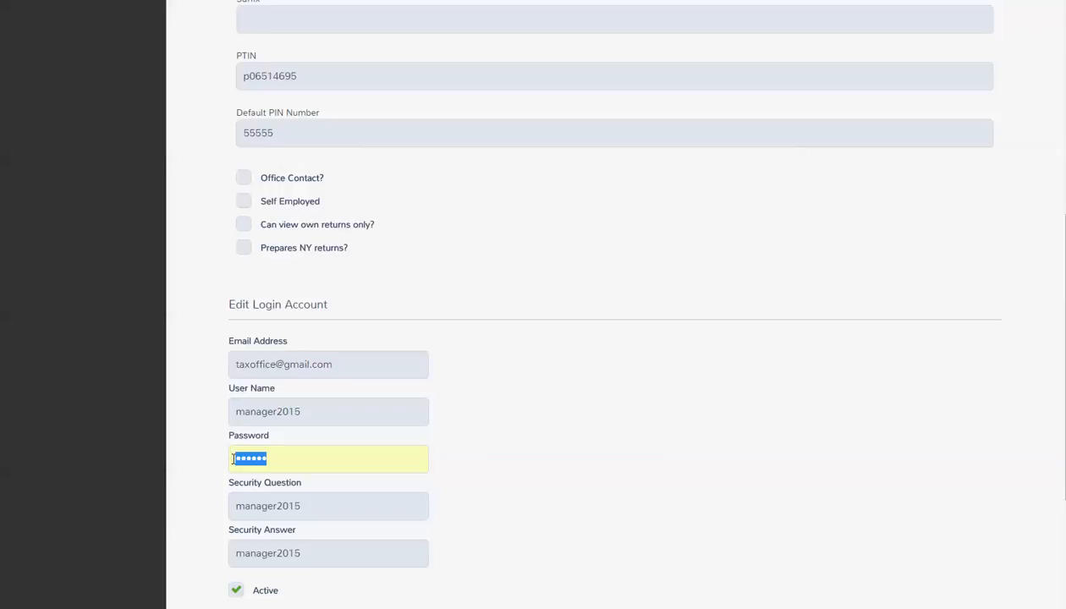
{"action": "key", "text": "ctrl+v"}
{"action": "scroll", "coordinate": [715, 491], "scroll_direction": "down", "scroll_amount": 2}
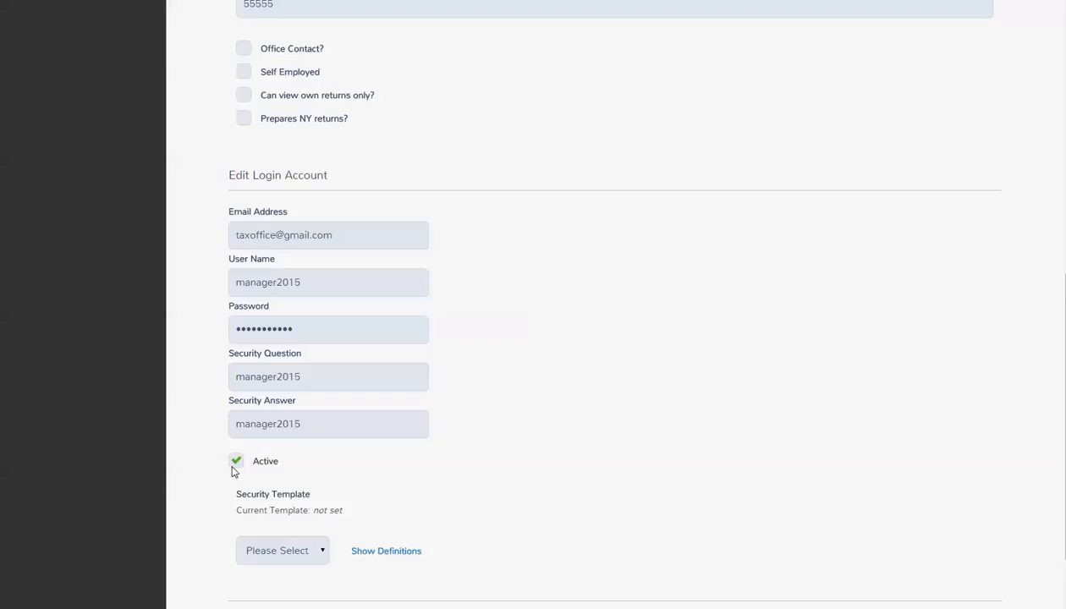
Step: Keep the login Active, assign the manager security template, save, and decline the browser password prompt
{"action": "left_click", "coordinate": [236, 463]}
{"action": "left_click", "coordinate": [236, 462]}
{"action": "left_click", "coordinate": [310, 557]}
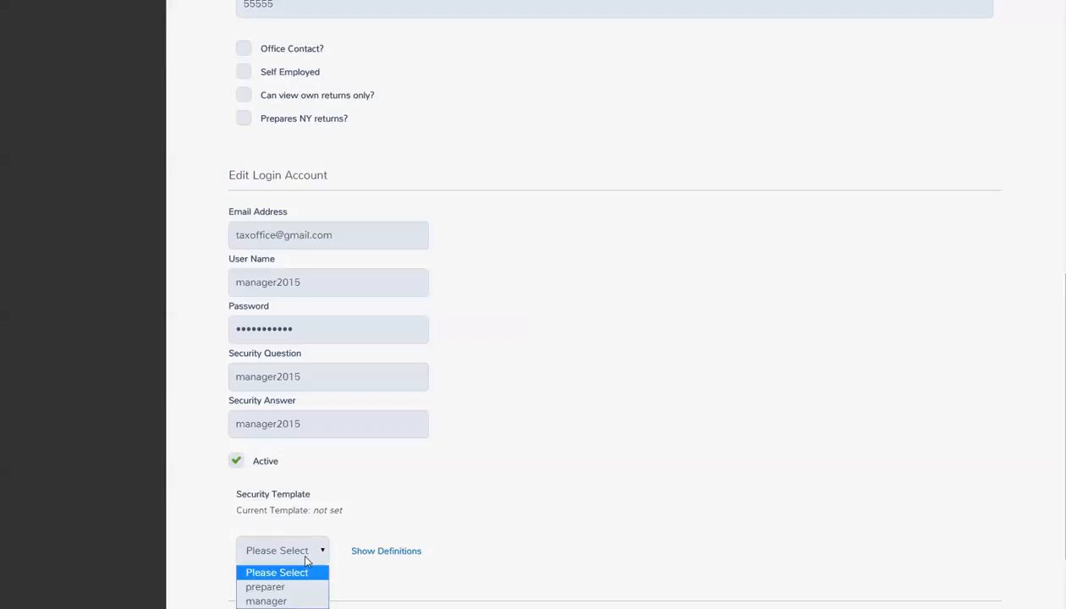
{"action": "left_click", "coordinate": [280, 600]}
{"action": "scroll", "coordinate": [493, 501], "scroll_direction": "down", "scroll_amount": 2}
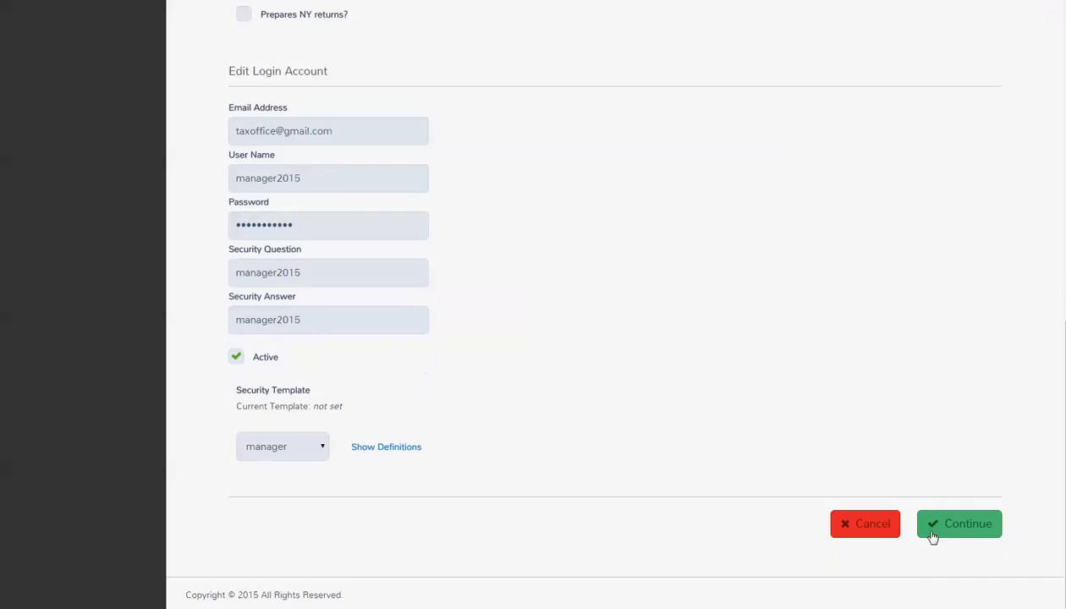
{"action": "left_click", "coordinate": [974, 538]}
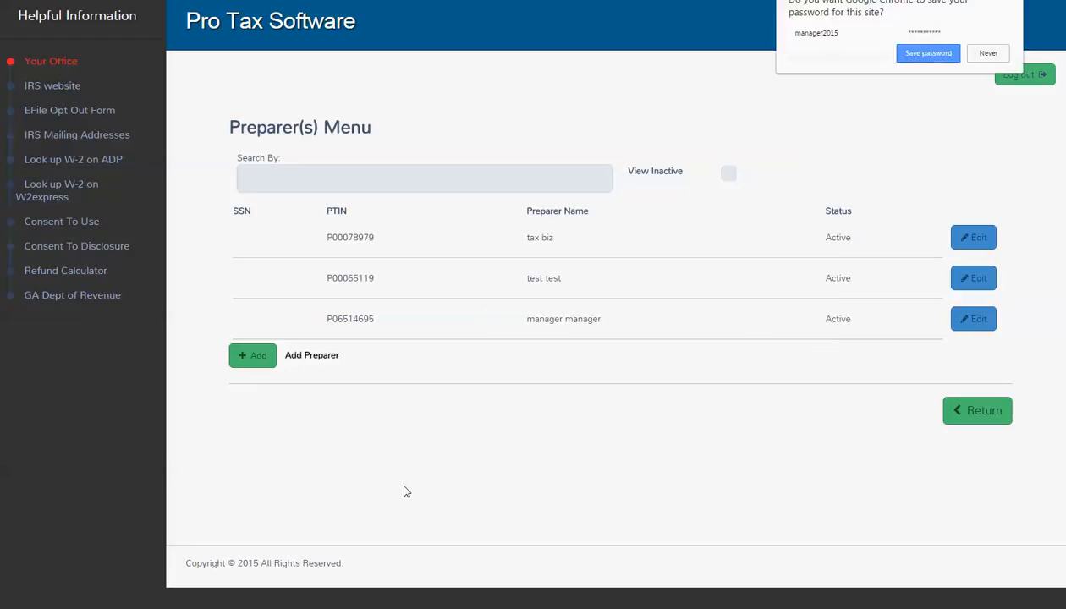
{"action": "left_click", "coordinate": [978, 54]}
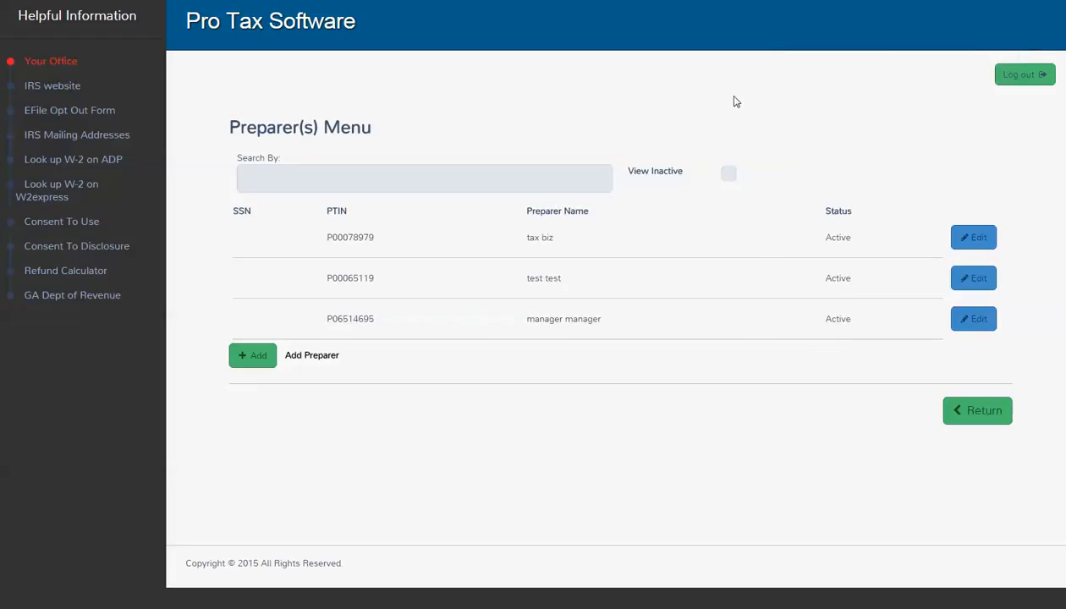
{"action": "left_click", "coordinate": [969, 413]}
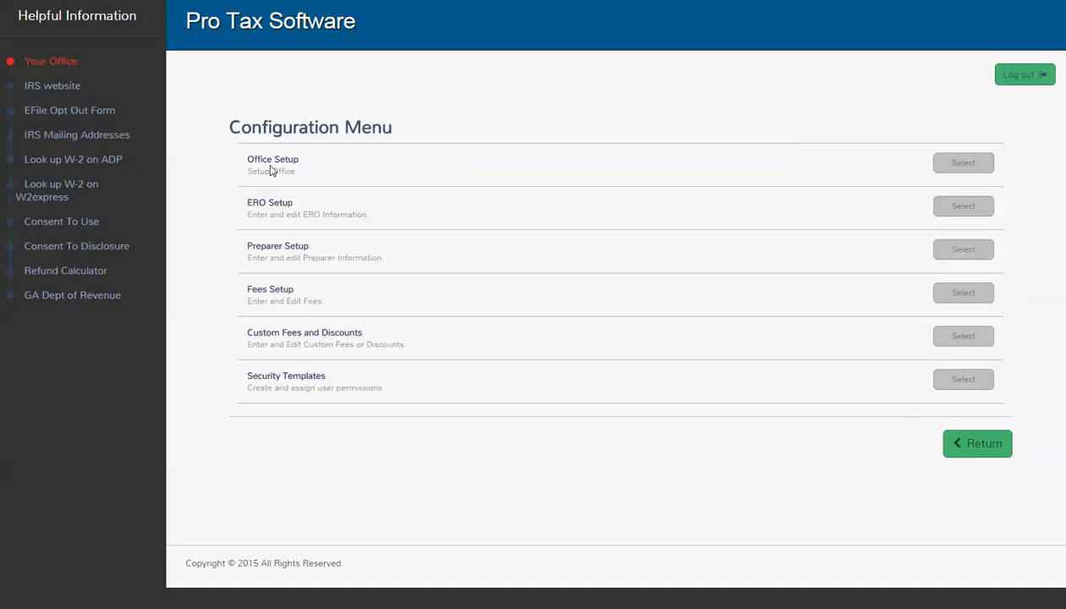
Step: Open Office Setup, keeping TFS as bank product and Current Date as the return date
{"action": "left_click", "coordinate": [963, 165]}
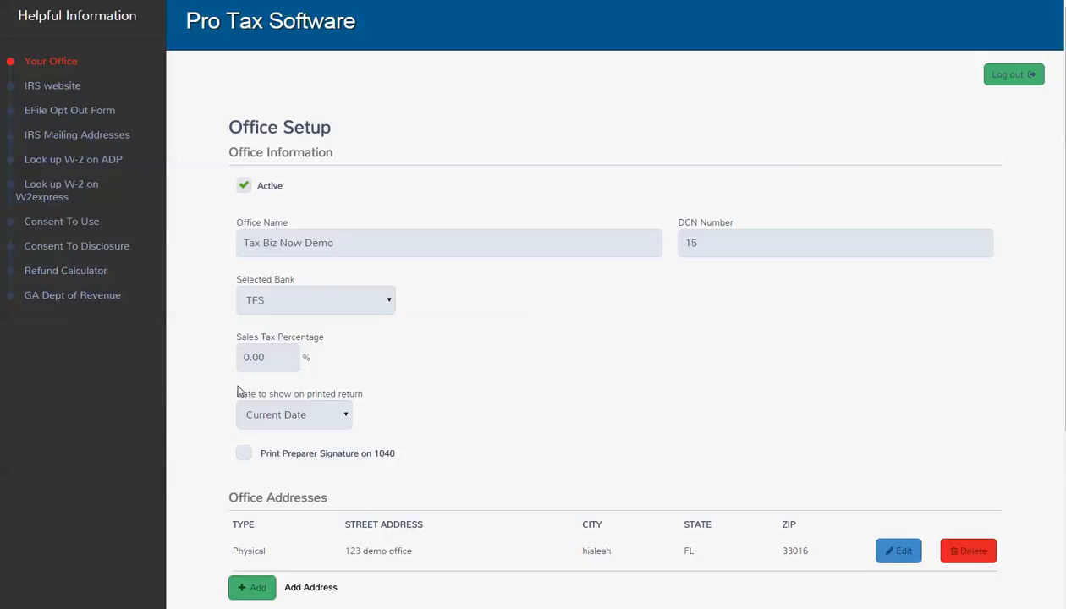
{"action": "left_click", "coordinate": [335, 301]}
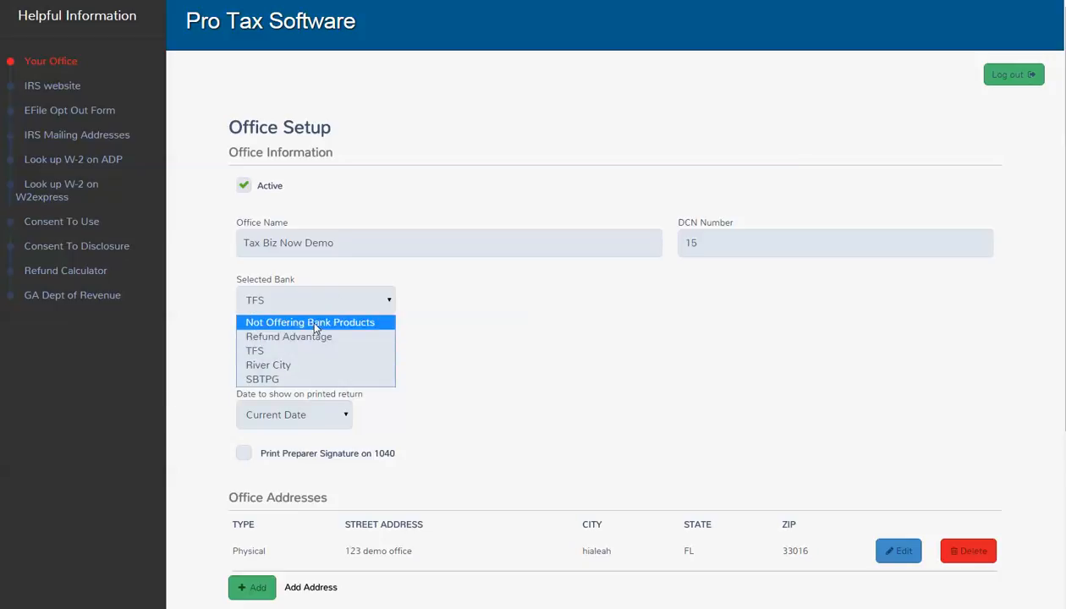
{"action": "left_click", "coordinate": [637, 356]}
{"action": "scroll", "coordinate": [372, 385], "scroll_direction": "down", "scroll_amount": 1}
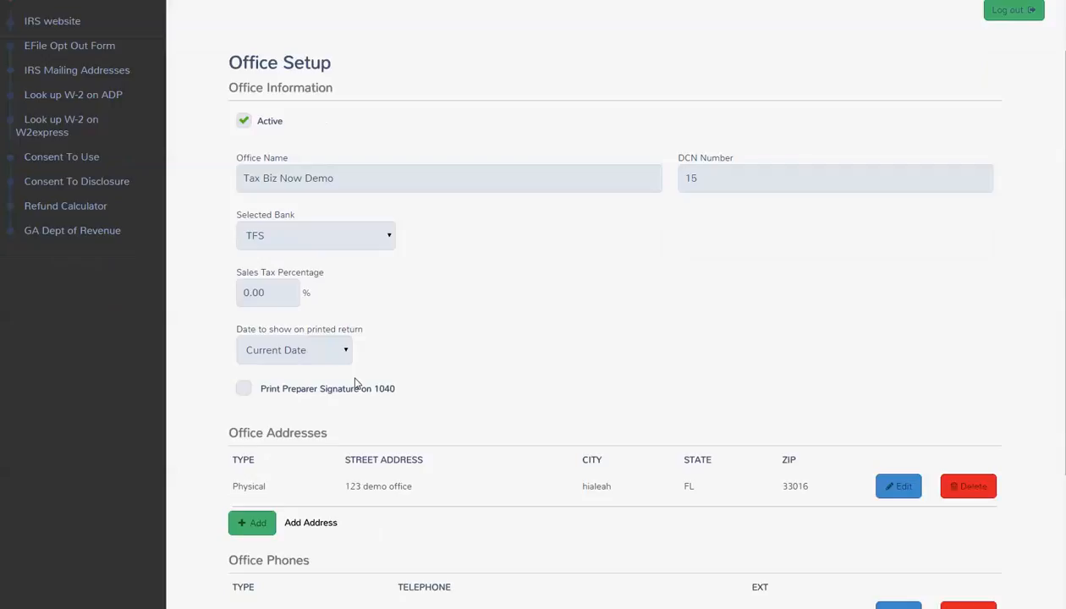
{"action": "left_click", "coordinate": [347, 357]}
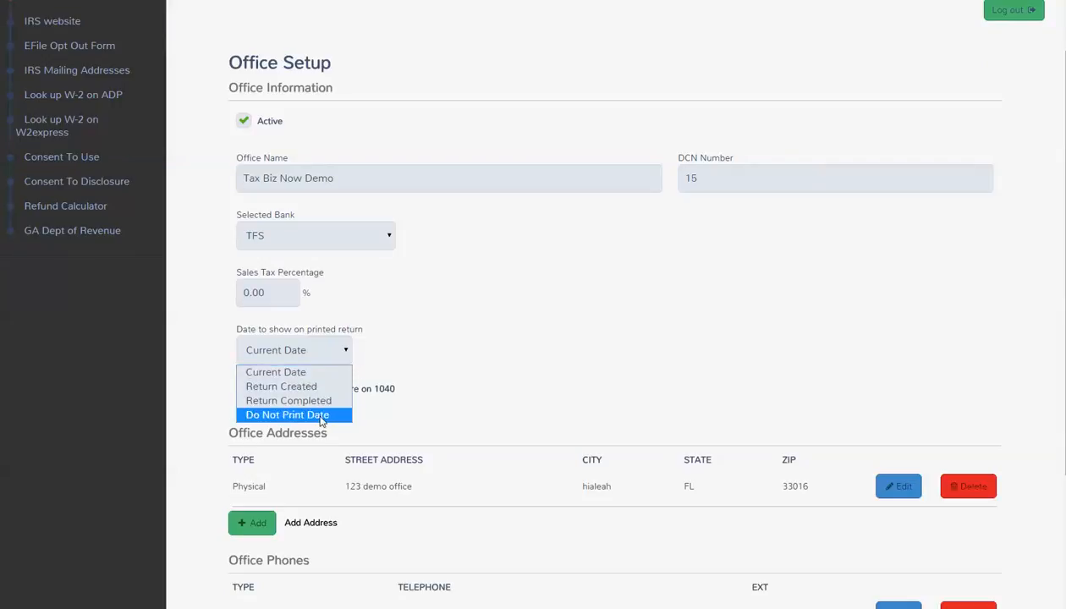
{"action": "left_click", "coordinate": [403, 349]}
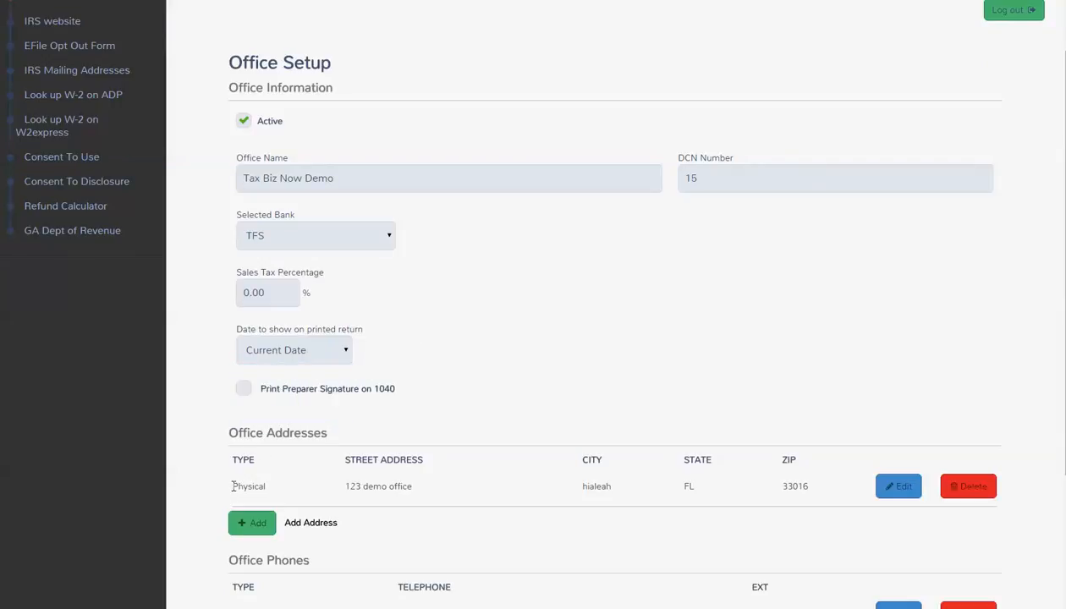
{"action": "left_click_drag", "start_coordinate": [233, 486], "coordinate": [261, 485]}
{"action": "scroll", "coordinate": [267, 490], "scroll_direction": "down", "scroll_amount": 1}
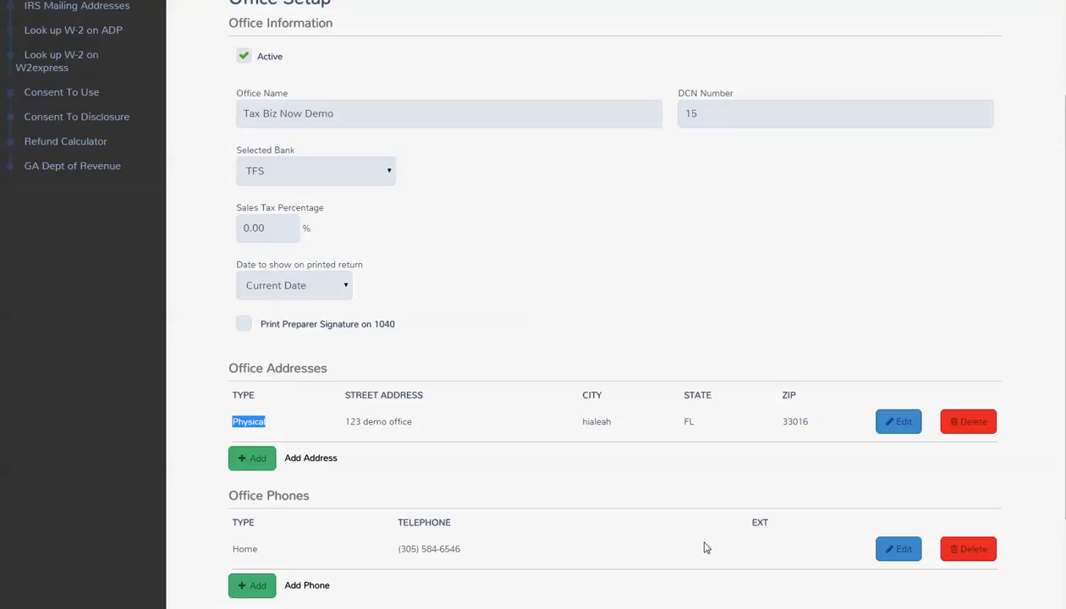
Step: Change the office phone type to Business and save the office setup
{"action": "left_click", "coordinate": [901, 551]}
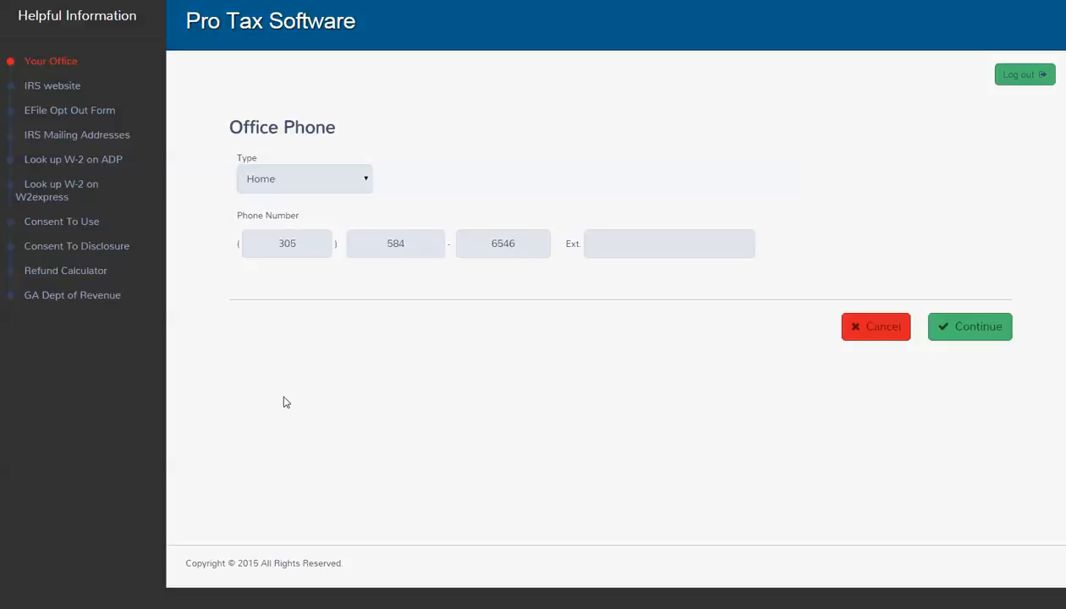
{"action": "left_click", "coordinate": [310, 177]}
{"action": "left_click", "coordinate": [303, 231]}
{"action": "left_click", "coordinate": [977, 327]}
{"action": "scroll", "coordinate": [823, 472], "scroll_direction": "down", "scroll_amount": 5}
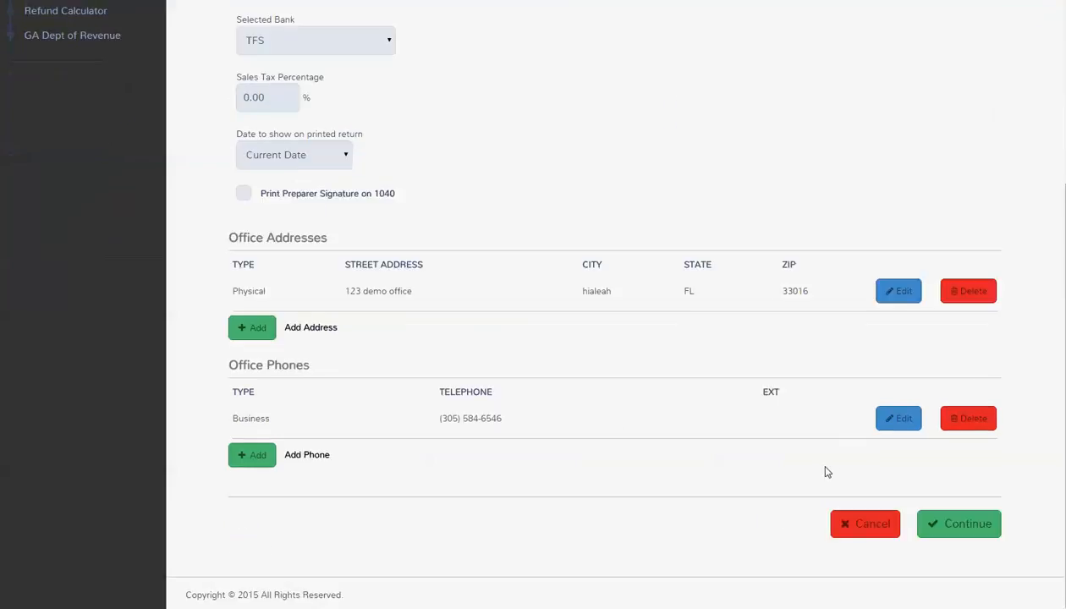
{"action": "left_click", "coordinate": [933, 520]}
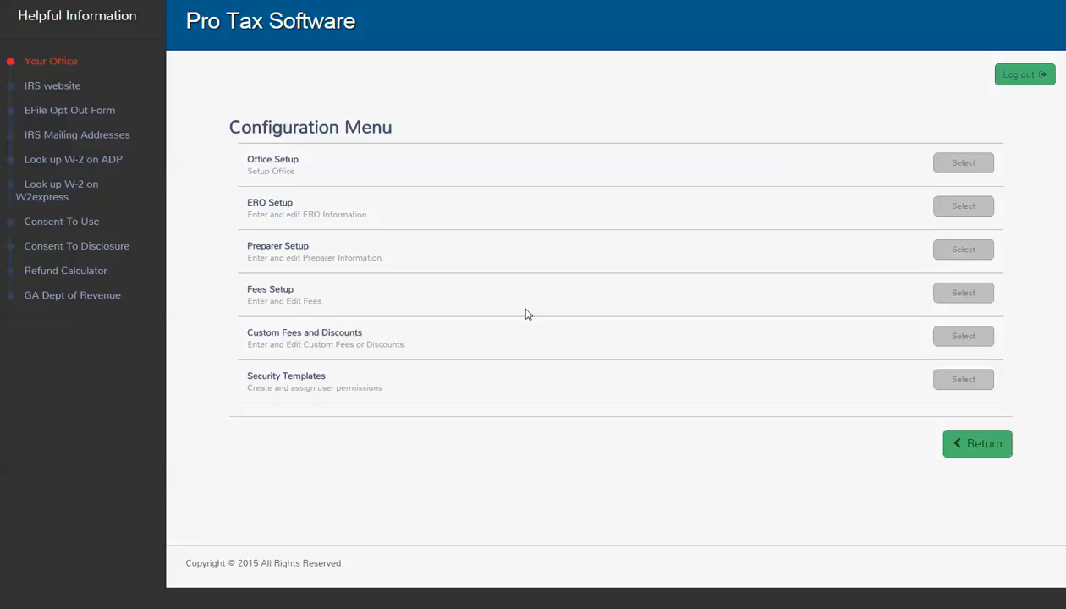
Step: On the Fees Setup page, enter 150 as the Minimum Preparer Fee
{"action": "left_click", "coordinate": [957, 293]}
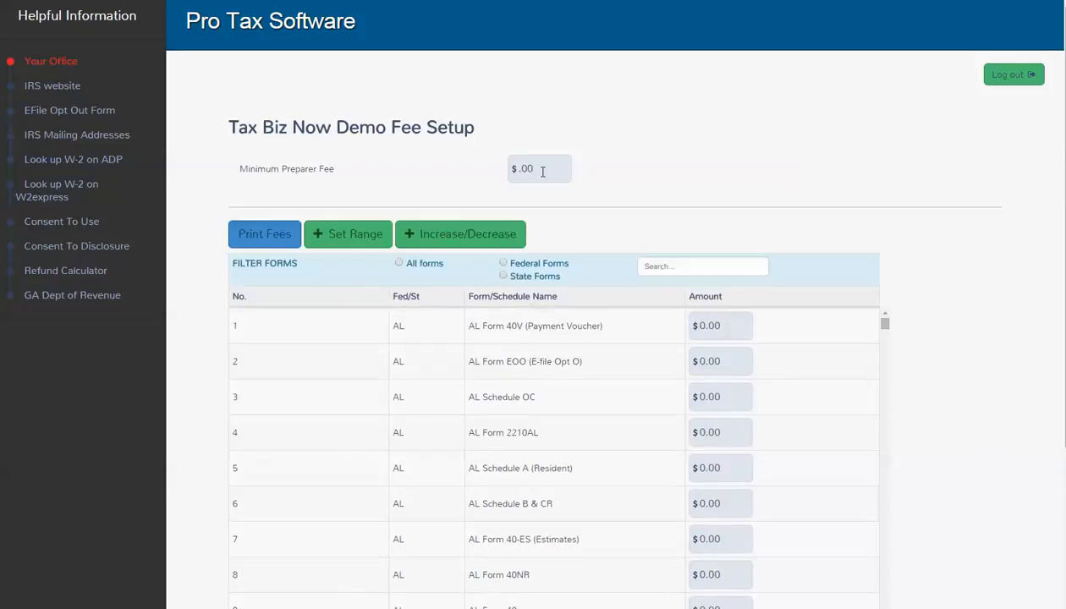
{"action": "type", "text": "150"}
{"action": "scroll", "coordinate": [636, 364], "scroll_direction": "down", "scroll_amount": 20}
{"action": "scroll", "coordinate": [568, 335], "scroll_direction": "up", "scroll_amount": 10}
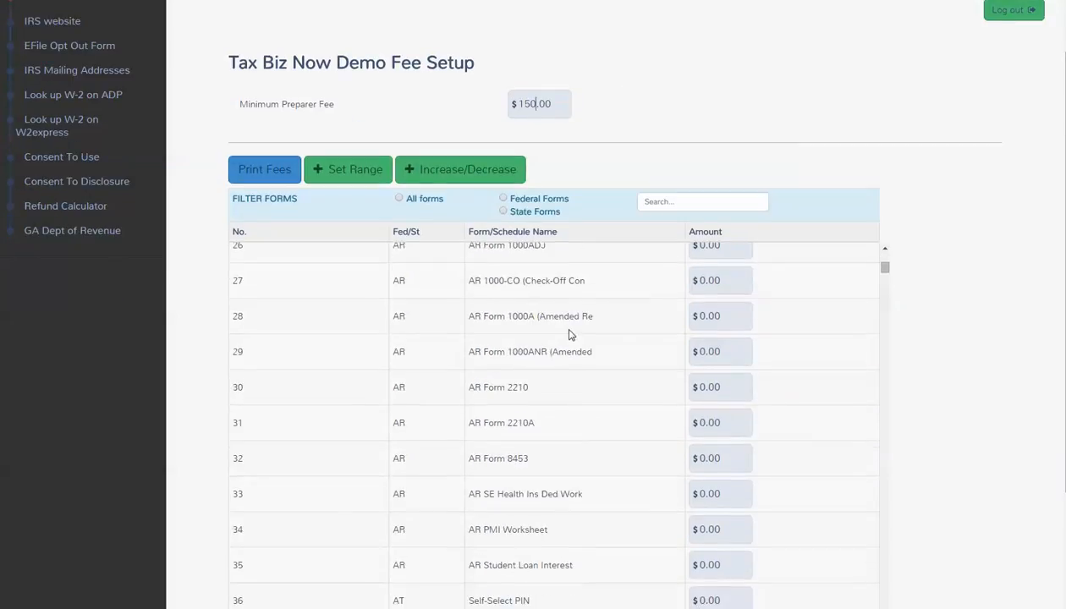
{"action": "scroll", "coordinate": [569, 335], "scroll_direction": "up", "scroll_amount": 10}
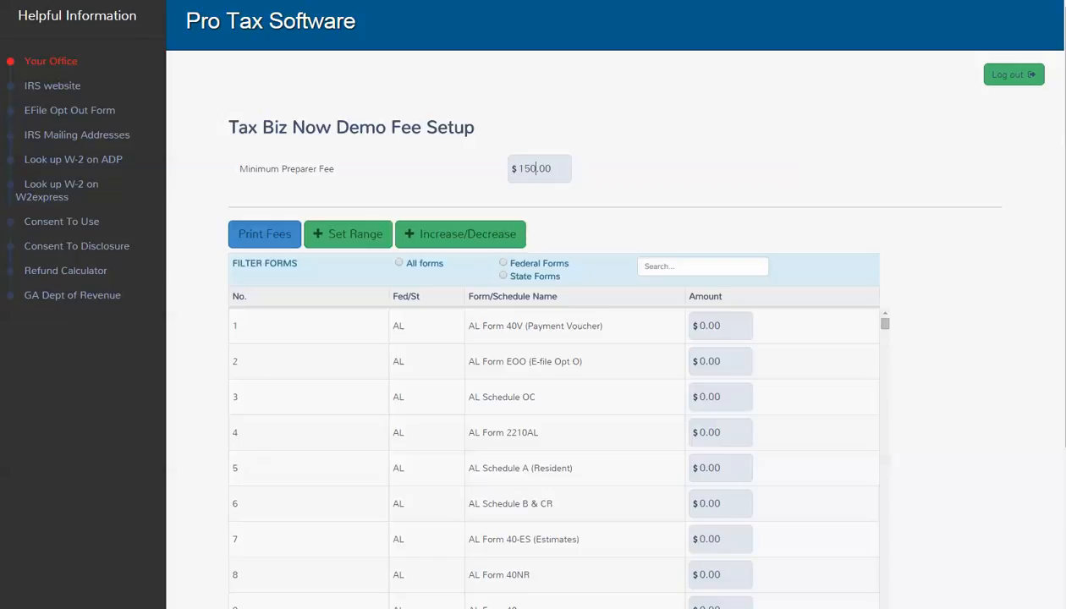
Step: Filter to federal forms, search for W-2, and set the Form W-2 fee to $25.00
{"action": "left_click", "coordinate": [504, 264]}
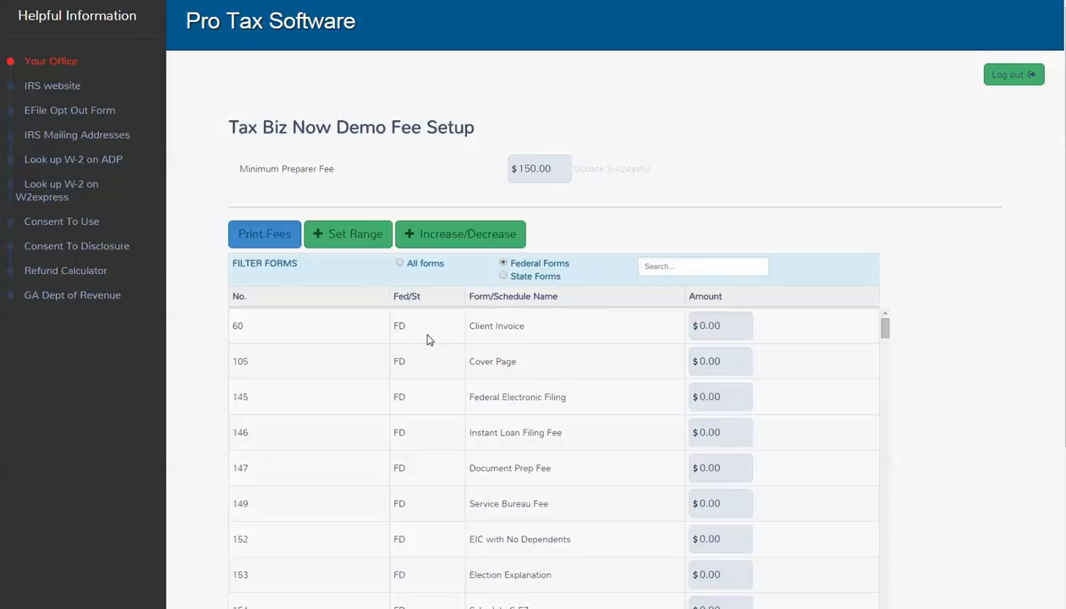
{"action": "scroll", "coordinate": [440, 372], "scroll_direction": "down", "scroll_amount": 3}
{"action": "scroll", "coordinate": [457, 385], "scroll_direction": "down", "scroll_amount": 2}
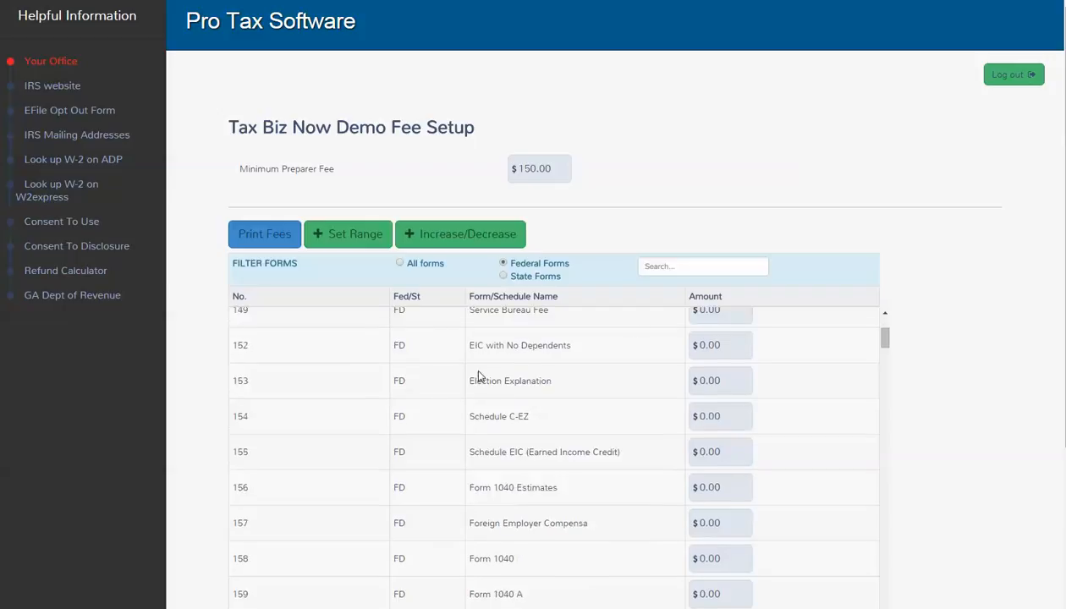
{"action": "left_click", "coordinate": [645, 265]}
{"action": "type", "text": "w2"}
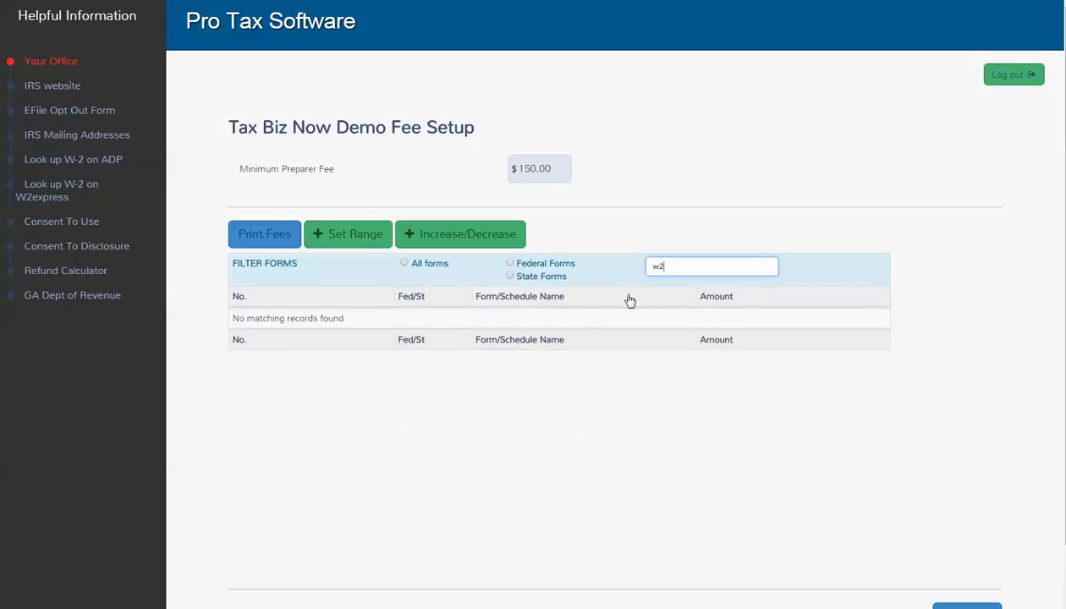
{"action": "key", "text": "BackSpace"}
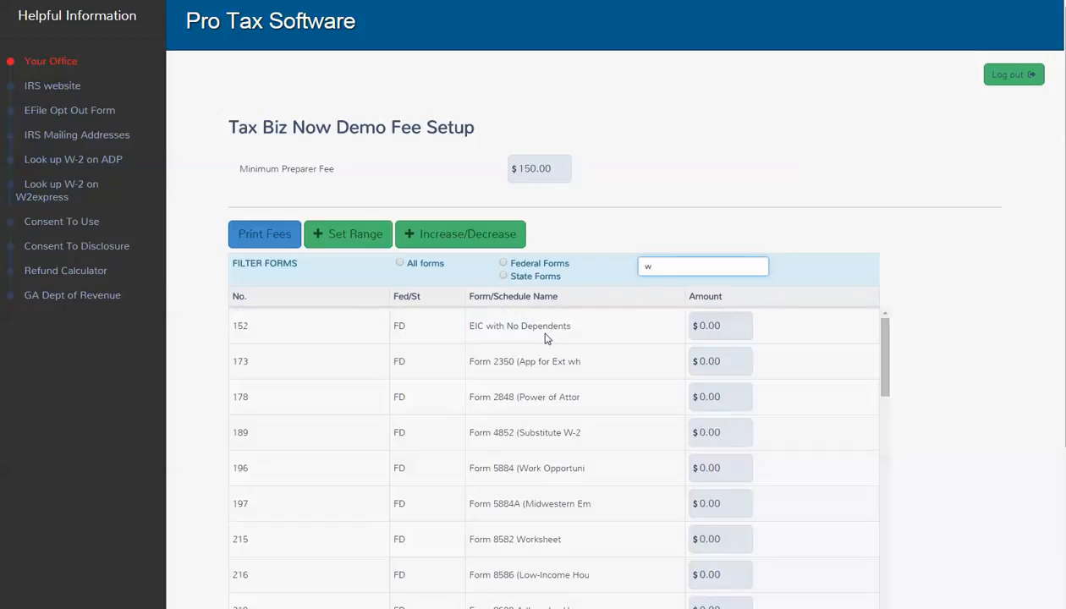
{"action": "type", "text": "-"}
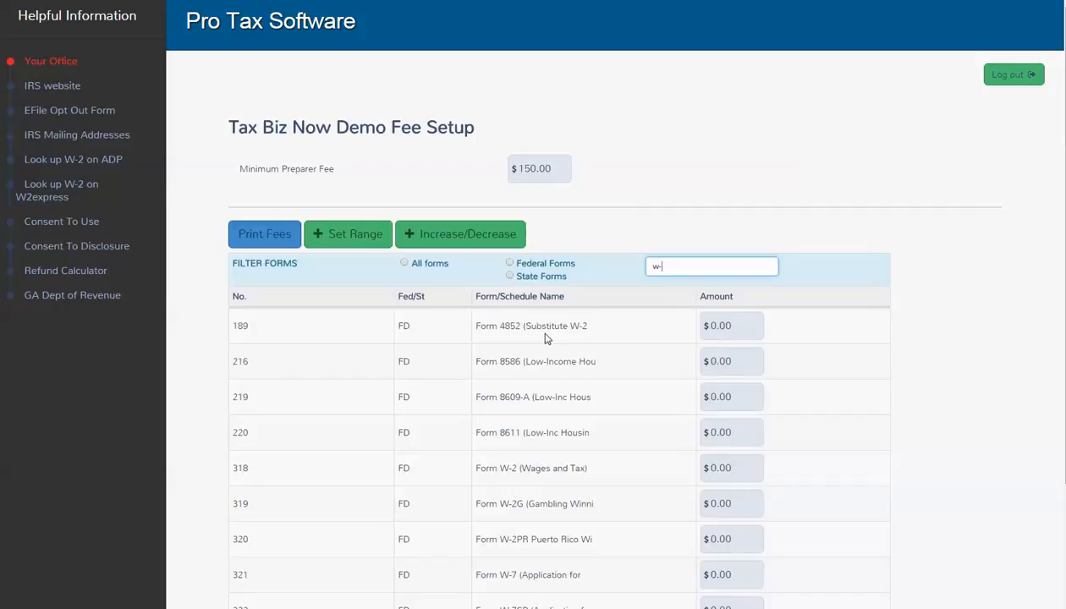
{"action": "type", "text": "2"}
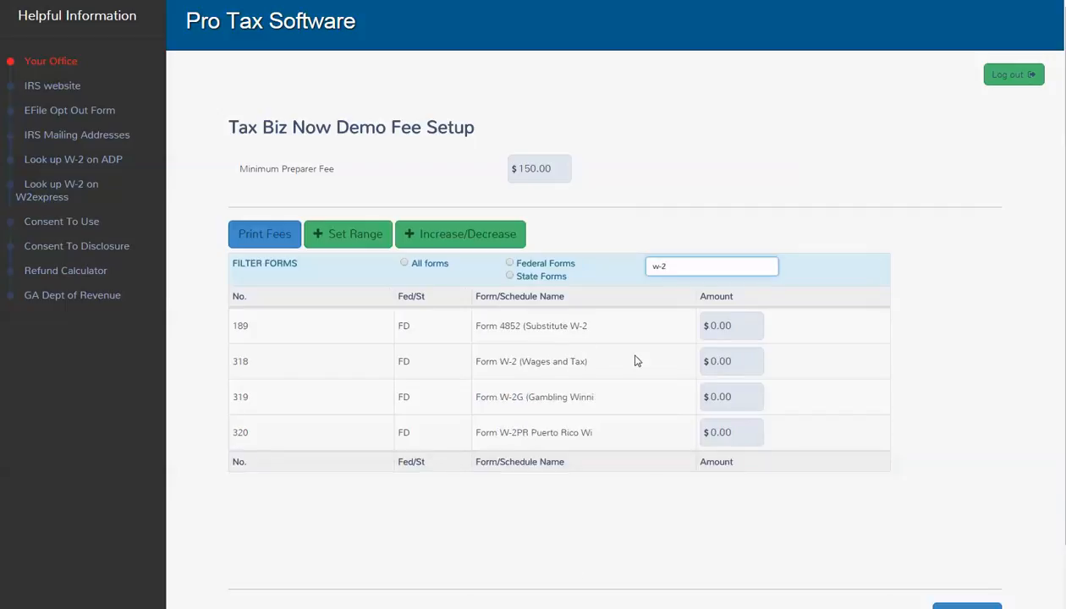
{"action": "left_click", "coordinate": [757, 363]}
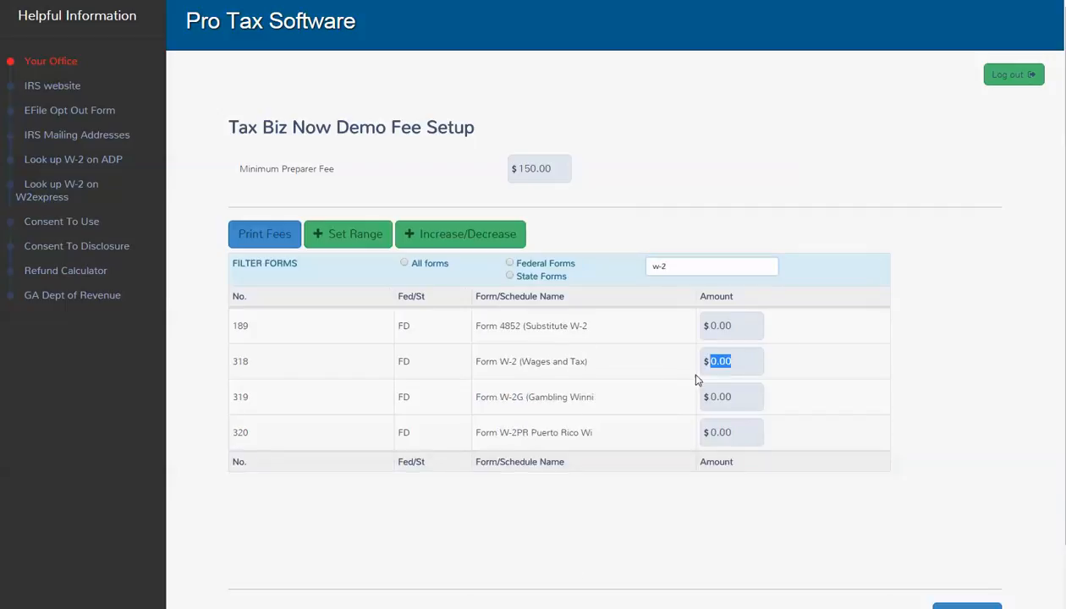
{"action": "type", "text": "25"}
{"action": "left_click", "coordinate": [811, 377]}
Step: Search for 1040 and set fees of $95 (1040), $85 (1040 A) and $75 (1040 EZ)
{"action": "left_click_drag", "start_coordinate": [686, 273], "coordinate": [634, 279]}
{"action": "type", "text": "1040"}
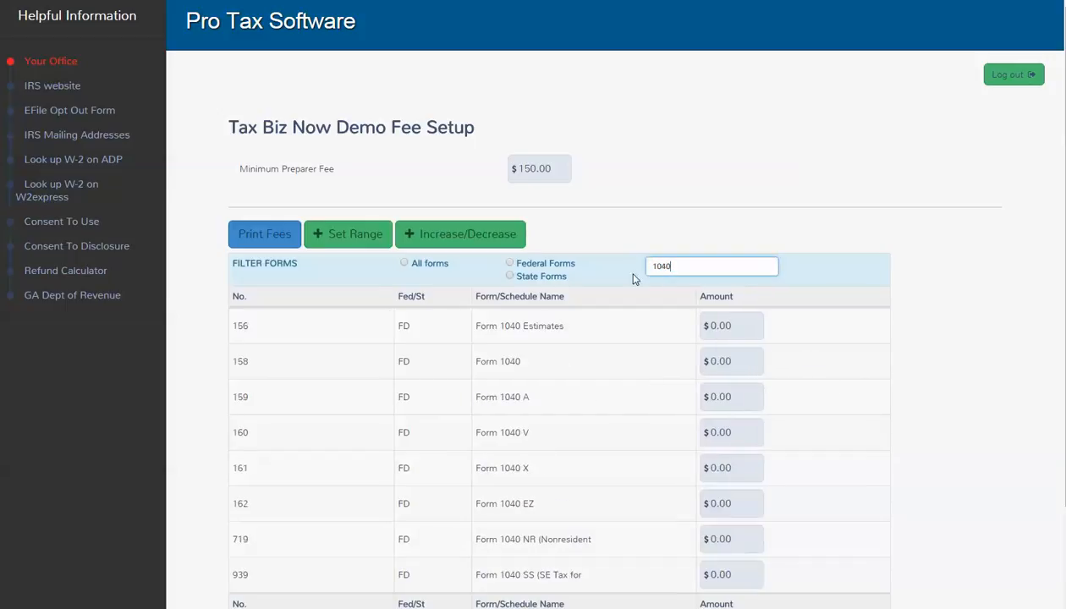
{"action": "left_click_drag", "start_coordinate": [735, 364], "coordinate": [615, 367]}
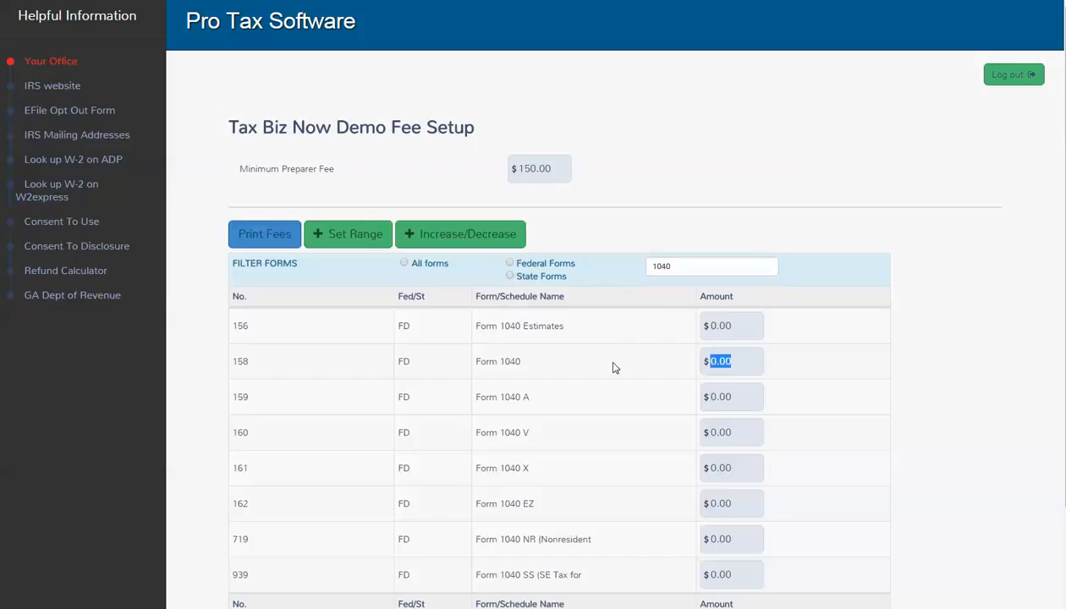
{"action": "type", "text": "95"}
{"action": "left_click_drag", "start_coordinate": [749, 397], "coordinate": [704, 400]}
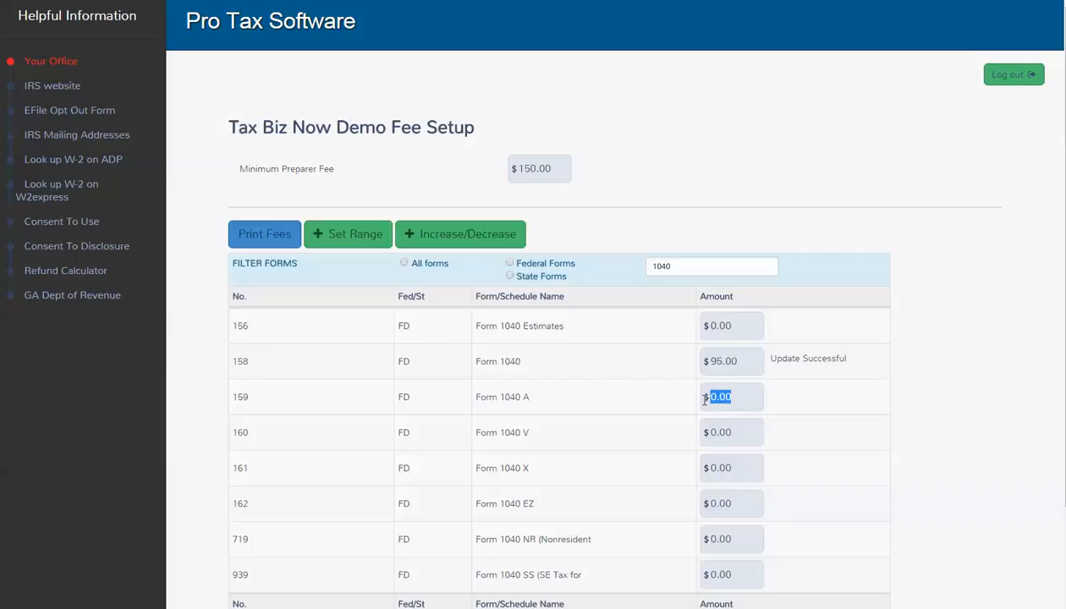
{"action": "type", "text": "85"}
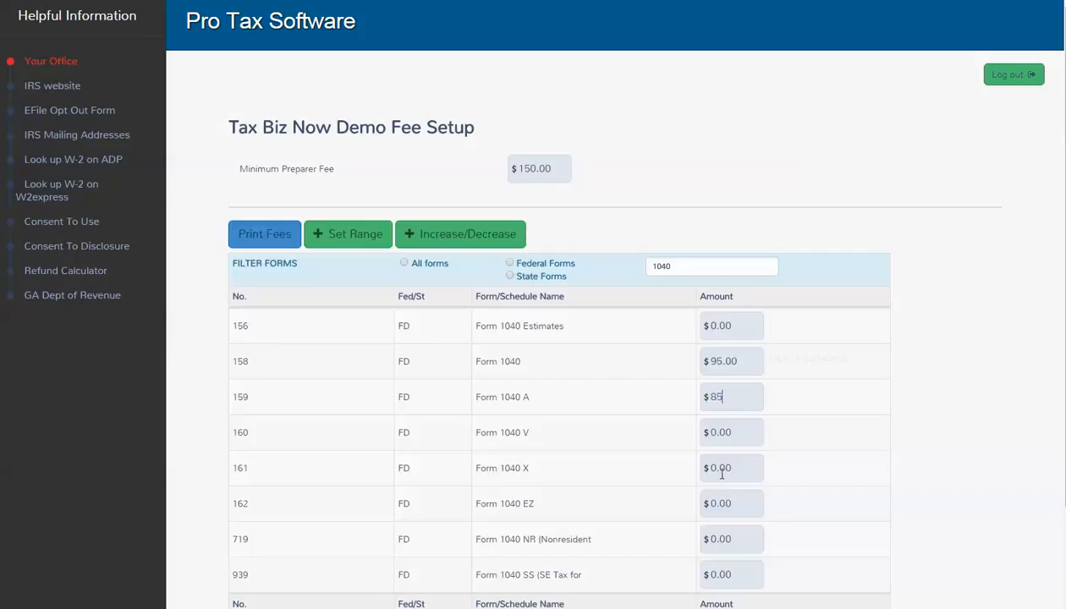
{"action": "left_click_drag", "start_coordinate": [733, 504], "coordinate": [669, 501]}
{"action": "type", "text": "75"}
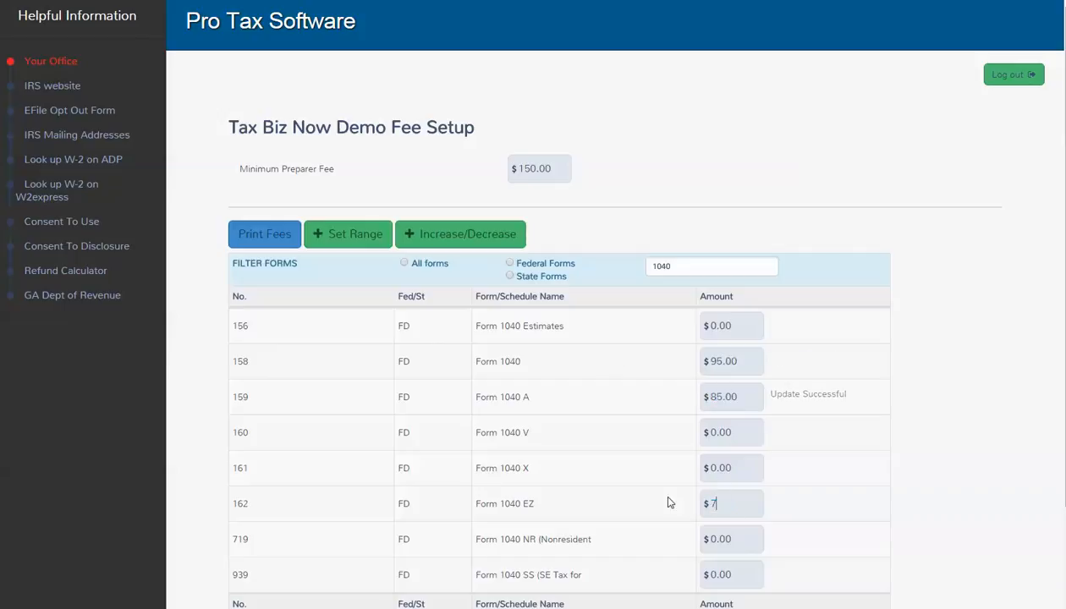
{"action": "key", "text": "Tab"}
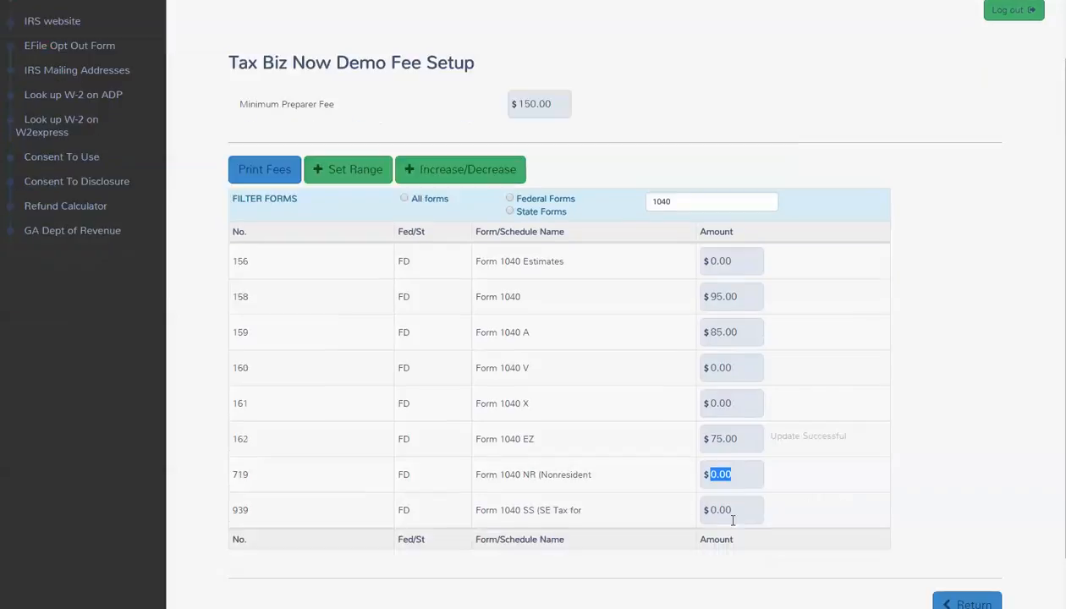
{"action": "key", "text": "Tab"}
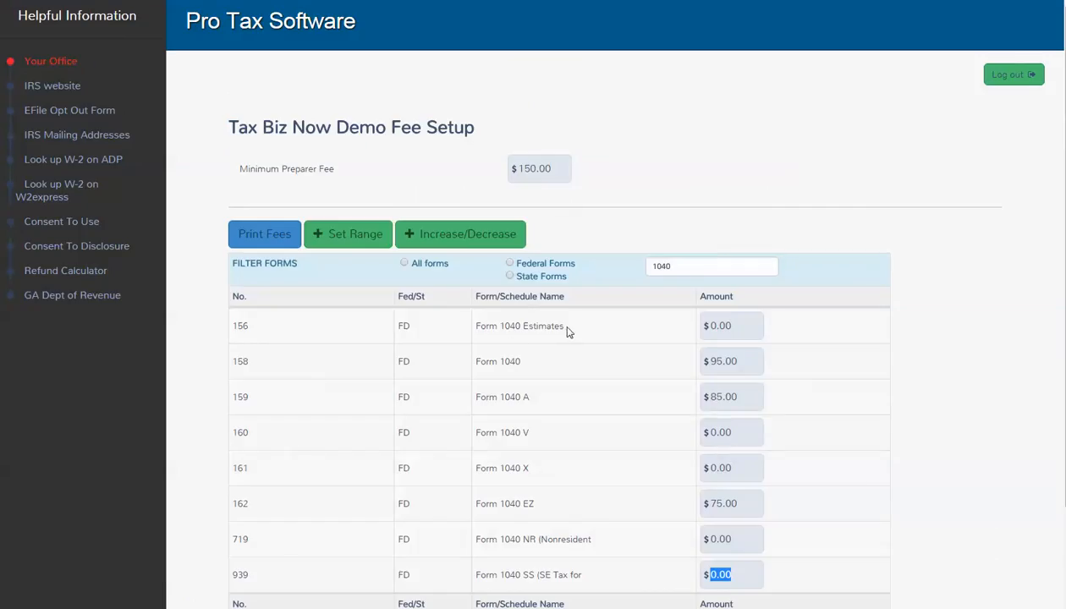
Step: Clear the 1040 filter and set the Federal Electronic Filing fee to $35.00
{"action": "double_click", "coordinate": [677, 264]}
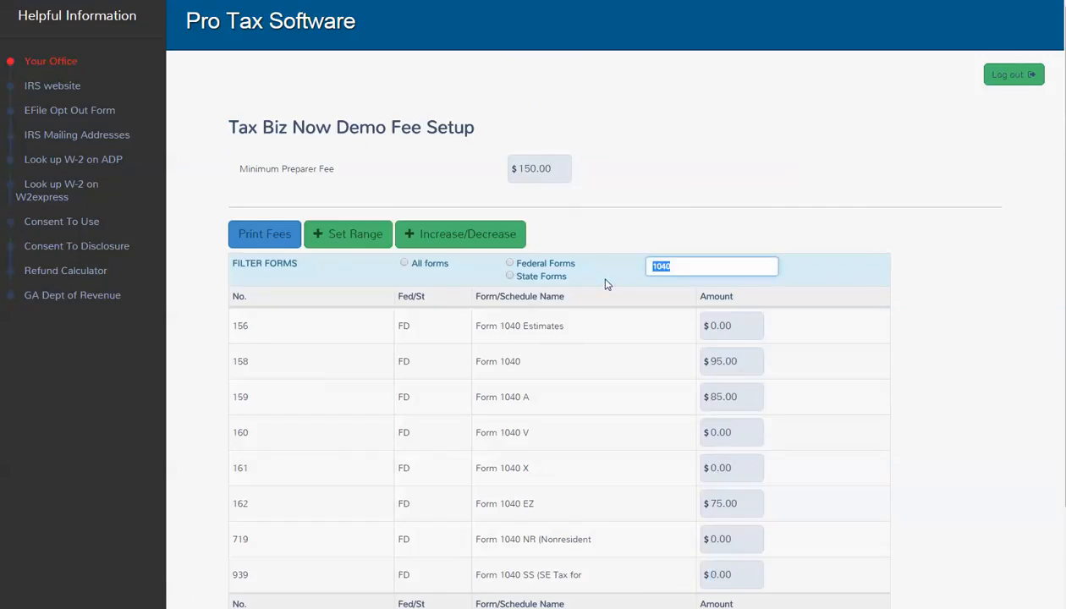
{"action": "key", "text": "BackSpace"}
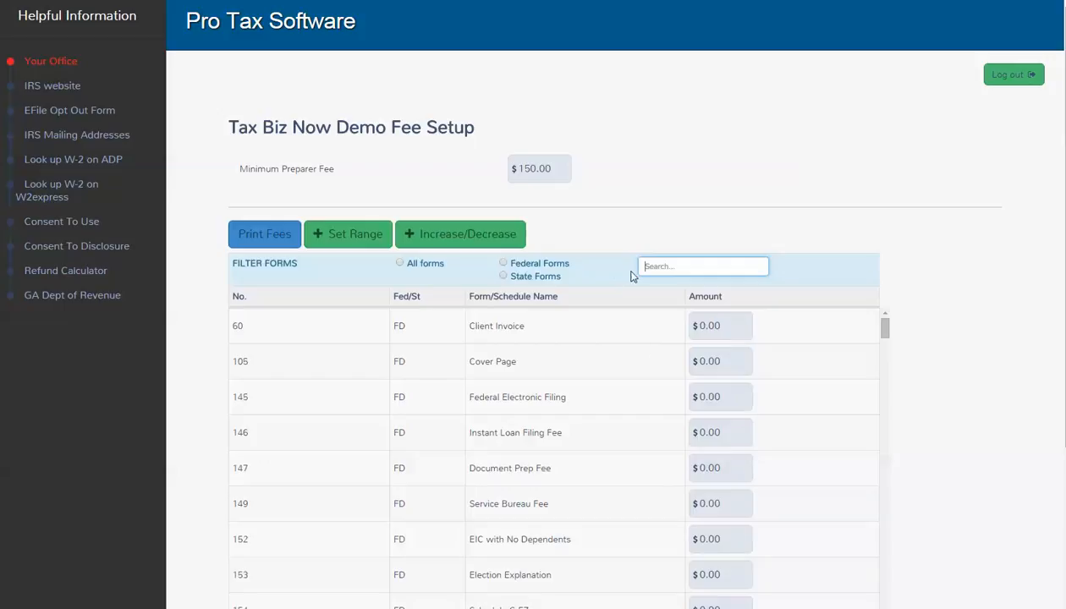
{"action": "left_click", "coordinate": [732, 369]}
{"action": "key", "text": "Tab"}
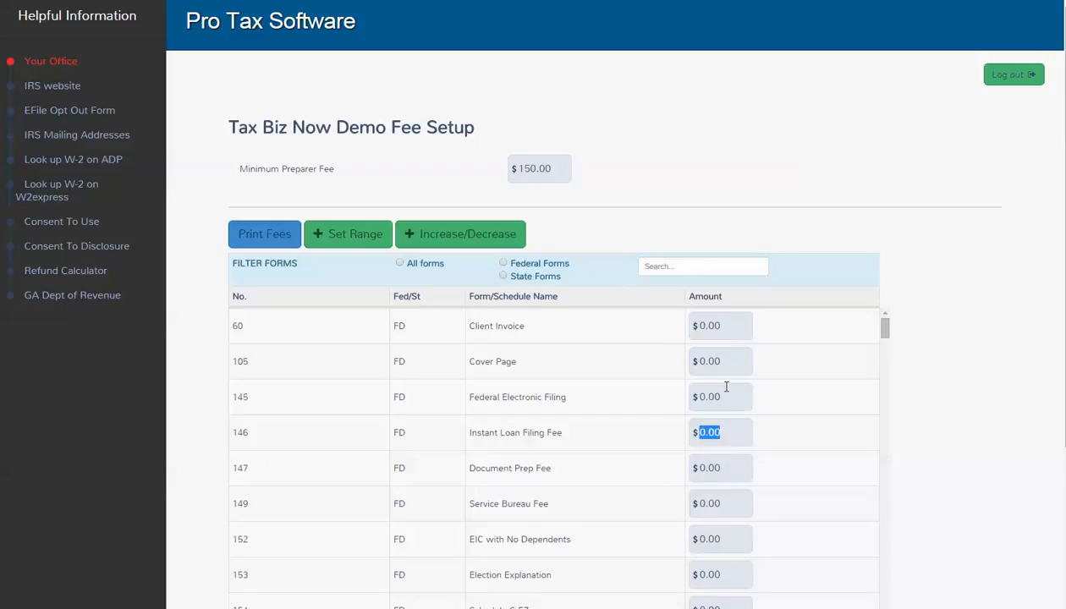
{"action": "left_click", "coordinate": [707, 396]}
{"action": "double_click", "coordinate": [706, 396]}
{"action": "type", "text": "35"}
{"action": "key", "text": "Tab"}
Step: Set the Instant Loan Filing, Document Prep and Service Bureau fees to $35.00 each, then return
{"action": "type", "text": "35"}
{"action": "key", "text": "Tab"}
{"action": "type", "text": "35"}
{"action": "key", "text": "Tab"}
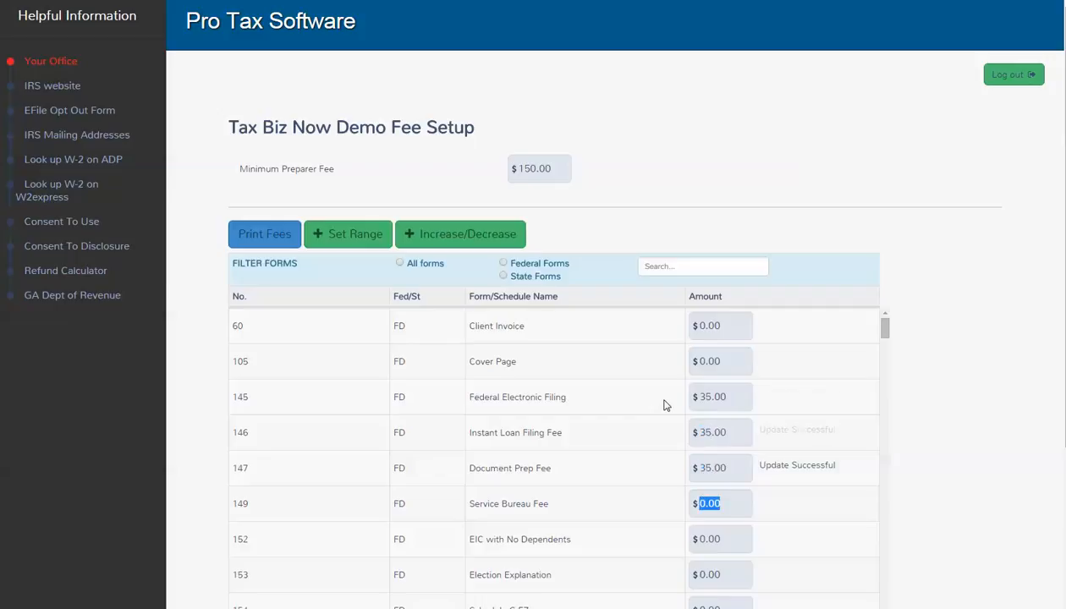
{"action": "type", "text": "35"}
{"action": "key", "text": "Tab"}
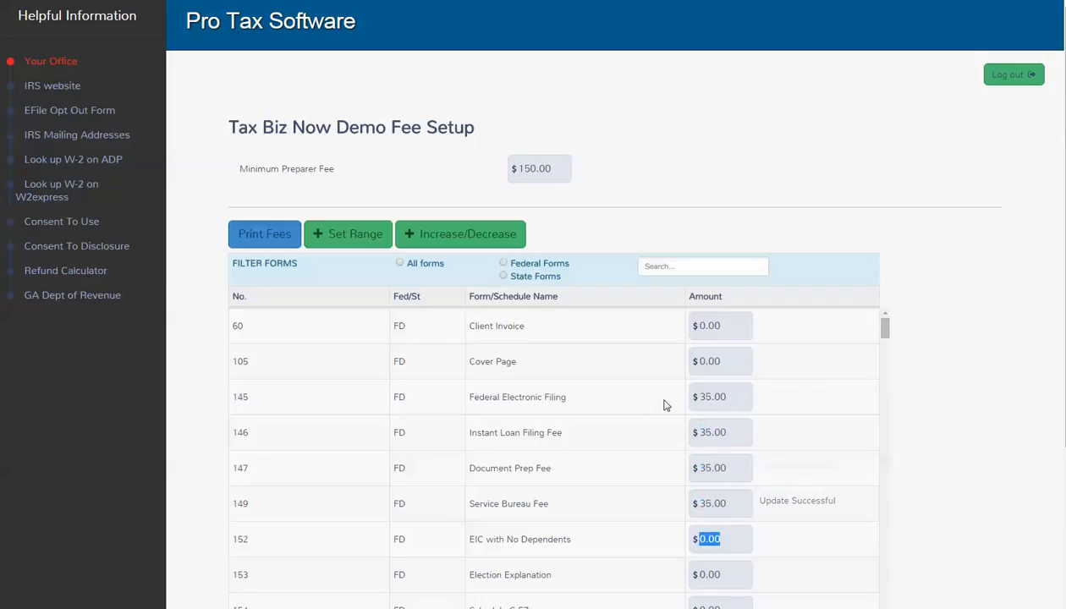
{"action": "scroll", "coordinate": [664, 405], "scroll_direction": "down", "scroll_amount": 3}
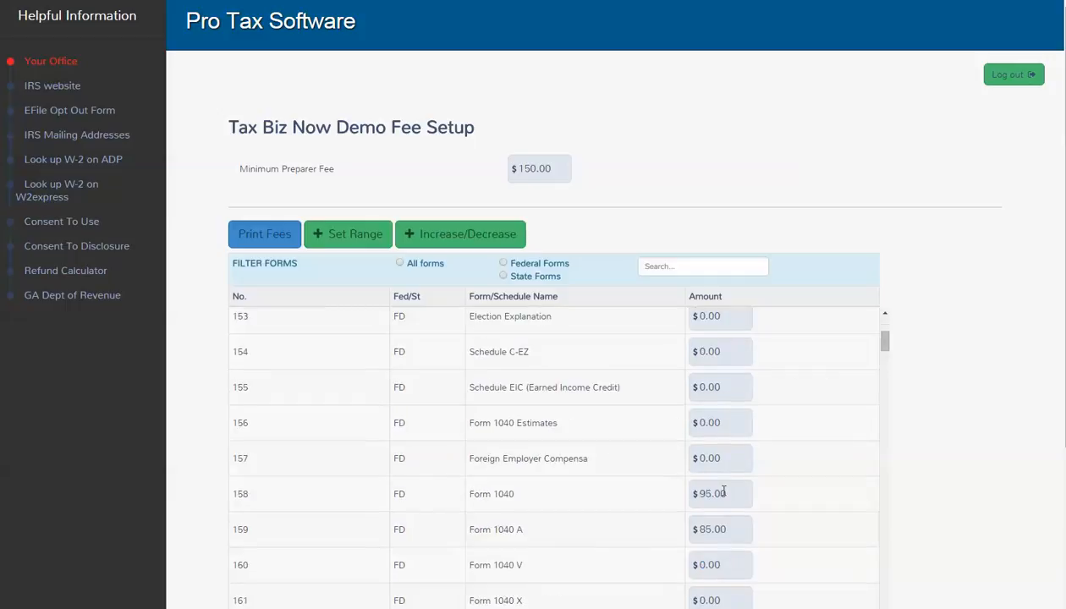
{"action": "scroll", "coordinate": [624, 498], "scroll_direction": "up", "scroll_amount": 3}
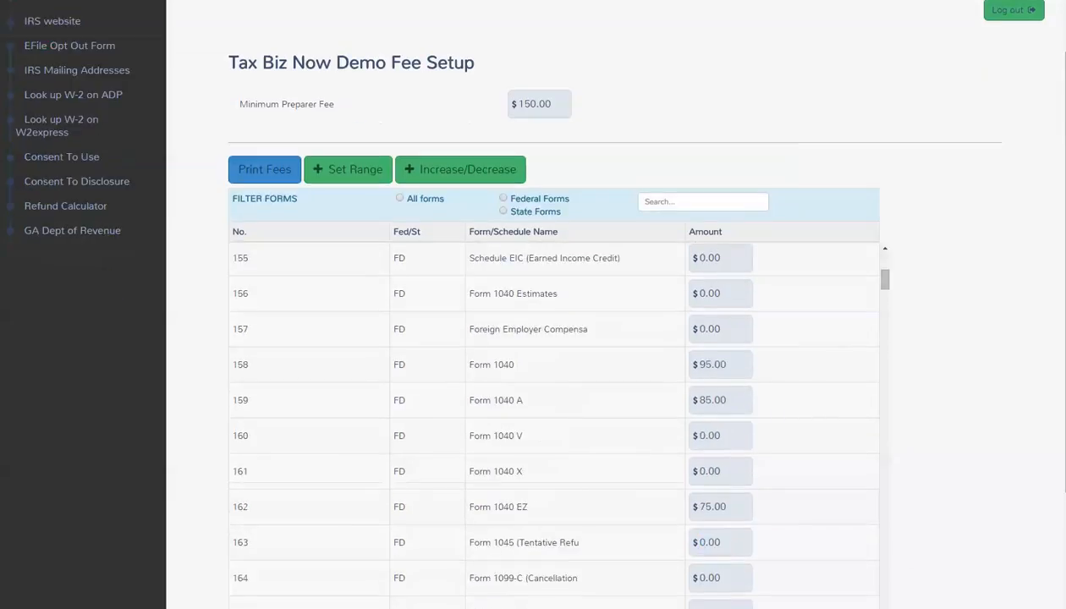
{"action": "scroll", "coordinate": [934, 361], "scroll_direction": "up", "scroll_amount": 1}
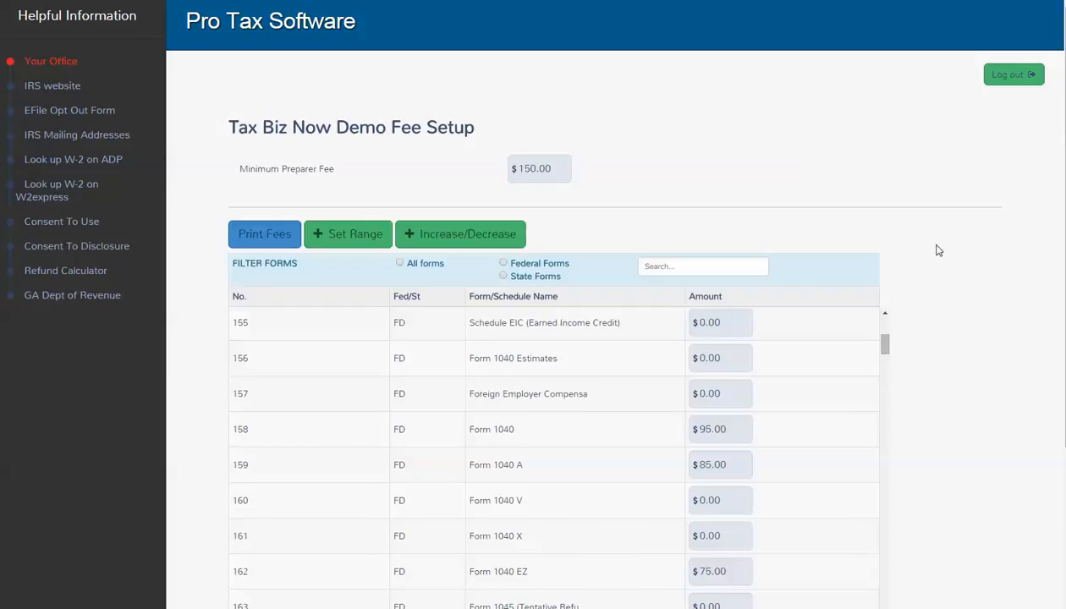
{"action": "scroll", "coordinate": [933, 254], "scroll_direction": "down", "scroll_amount": 3}
{"action": "left_click", "coordinate": [960, 542]}
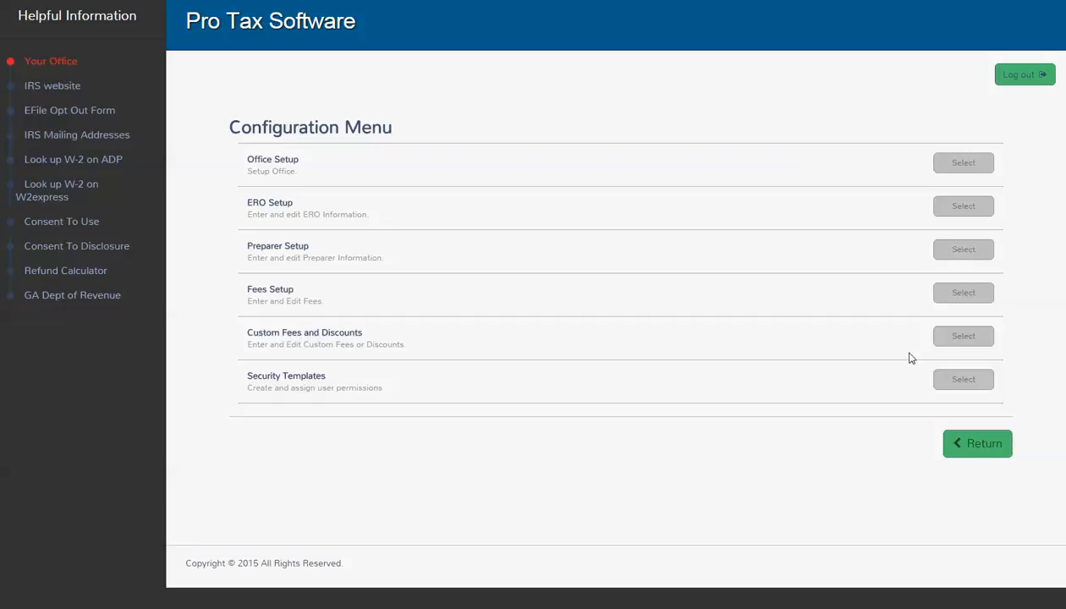
Step: Create a $50.00 'credit repair' custom fee that can be edited on returns
{"action": "left_click", "coordinate": [962, 338]}
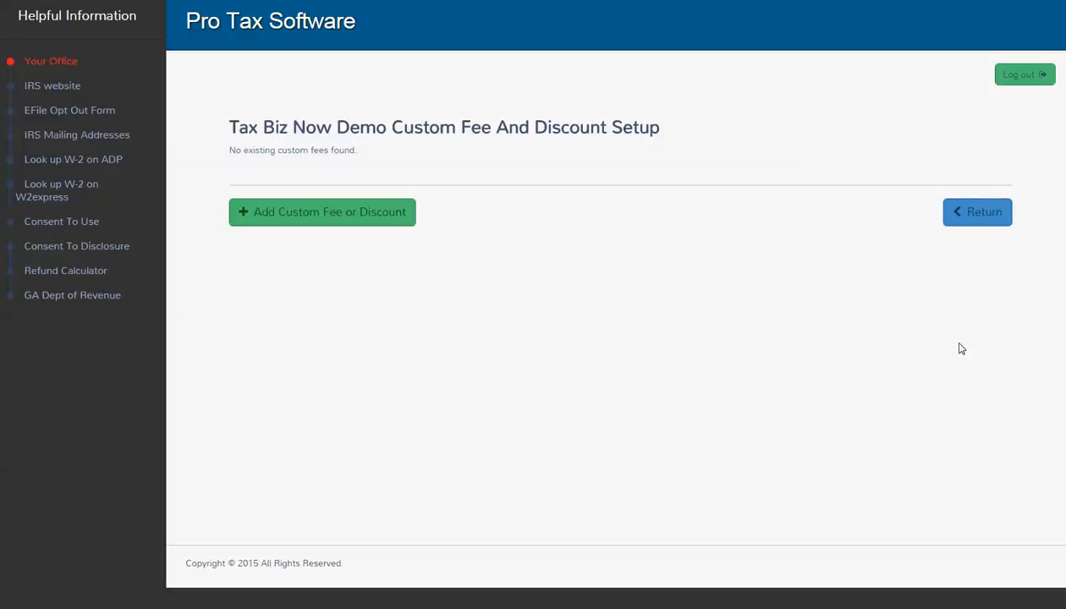
{"action": "left_click", "coordinate": [305, 213]}
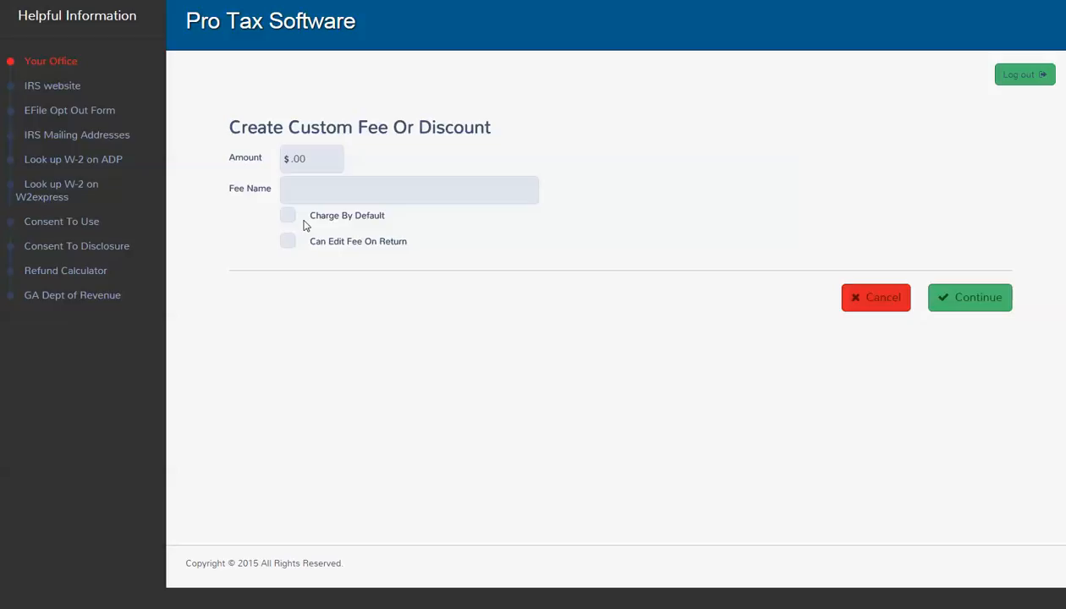
{"action": "left_click", "coordinate": [287, 158]}
{"action": "type", "text": "50"}
{"action": "key", "text": "BackSpace"}
{"action": "type", "text": "edit repair"}
{"action": "left_click", "coordinate": [292, 242]}
{"action": "left_click", "coordinate": [358, 194]}
{"action": "double_click", "coordinate": [297, 160]}
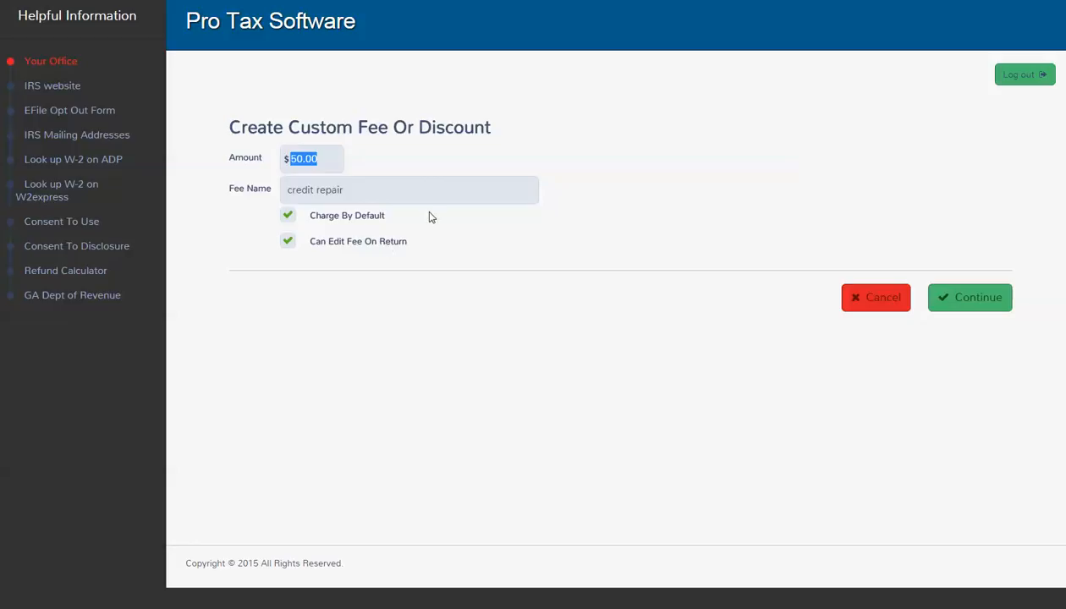
{"action": "left_click", "coordinate": [996, 297]}
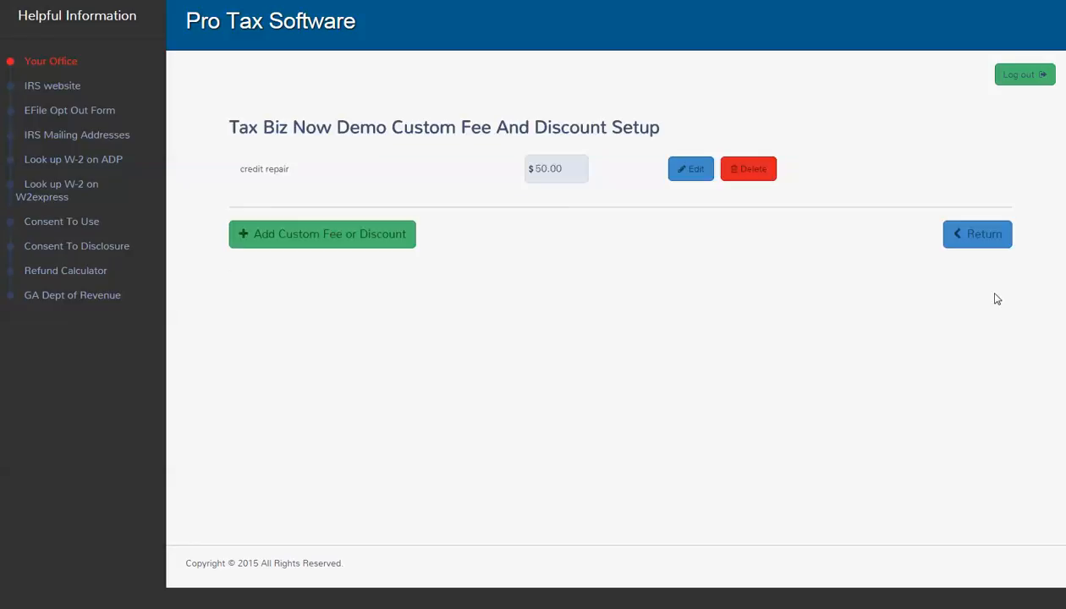
Step: Discard the extra blank custom fee form and leave the custom fee setup
{"action": "left_click", "coordinate": [327, 241]}
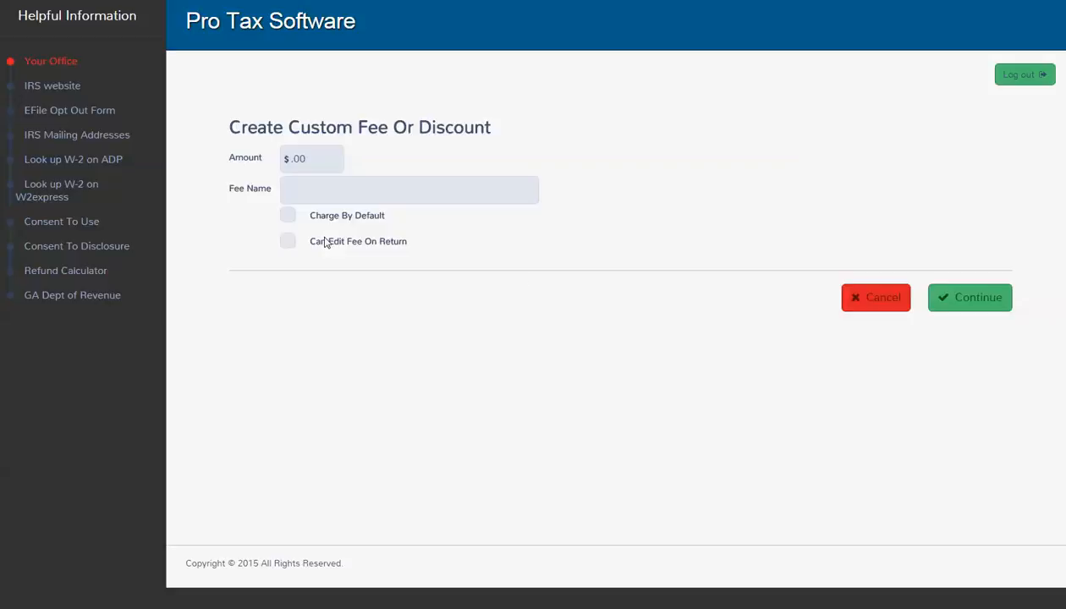
{"action": "left_click", "coordinate": [880, 298]}
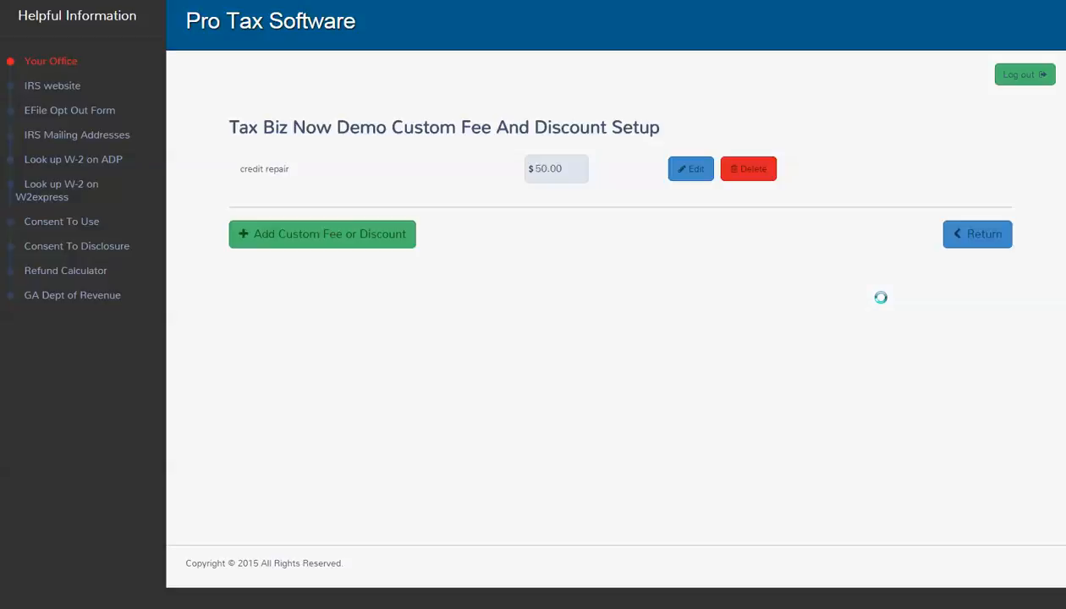
{"action": "left_click", "coordinate": [968, 243]}
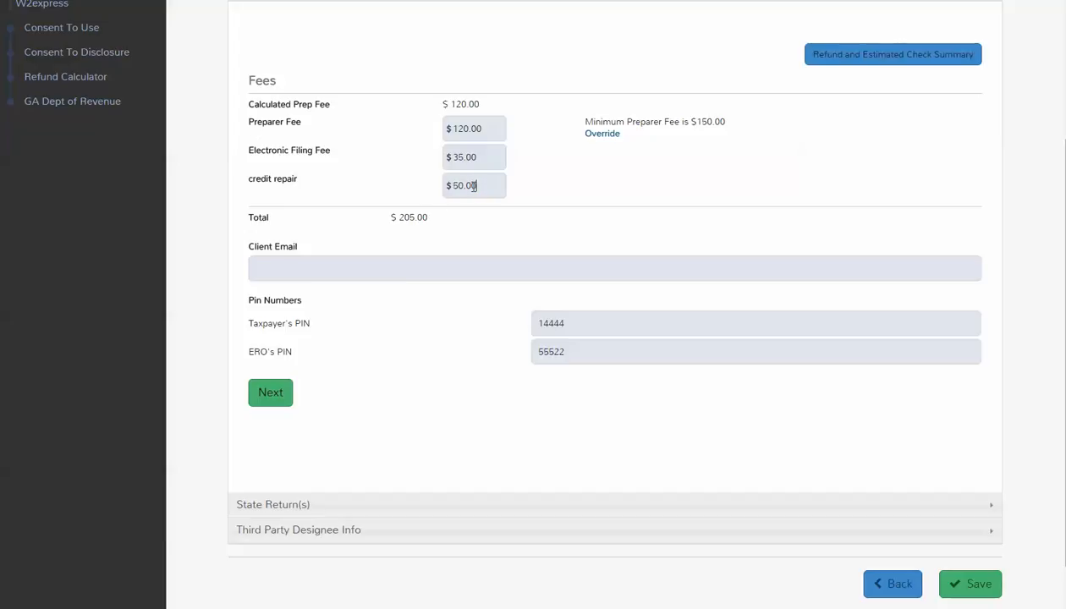
Step: Replace the return's $50 credit repair amount with 45.00, dropping the fee total to $200.00
{"action": "left_click_drag", "start_coordinate": [478, 185], "coordinate": [438, 187]}
{"action": "type", "text": "55"}
{"action": "key", "text": "BackSpace"}
{"action": "key", "text": "BackSpace"}
{"action": "type", "text": "250"}
{"action": "key", "text": "BackSpace"}
{"action": "key", "text": "BackSpace"}
{"action": "key", "text": "BackSpace"}
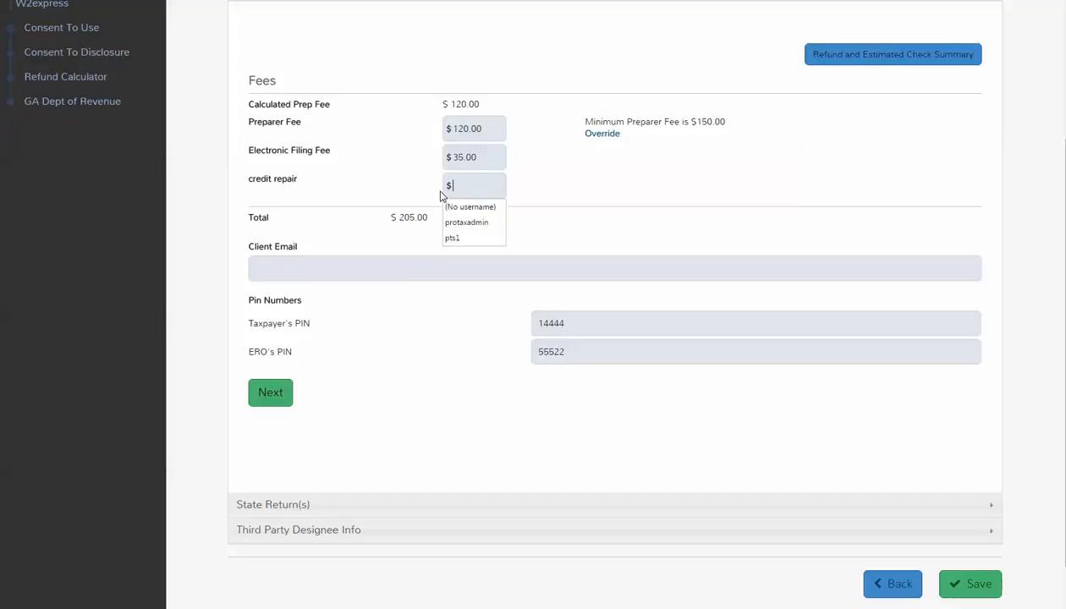
{"action": "type", "text": "45.00"}
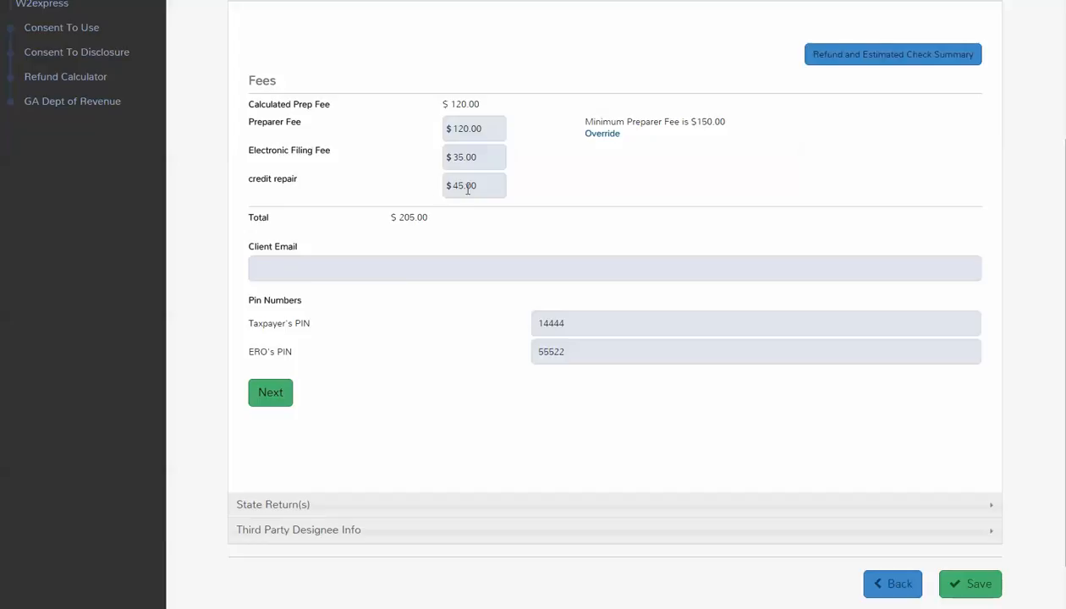
{"action": "left_click", "coordinate": [508, 221]}
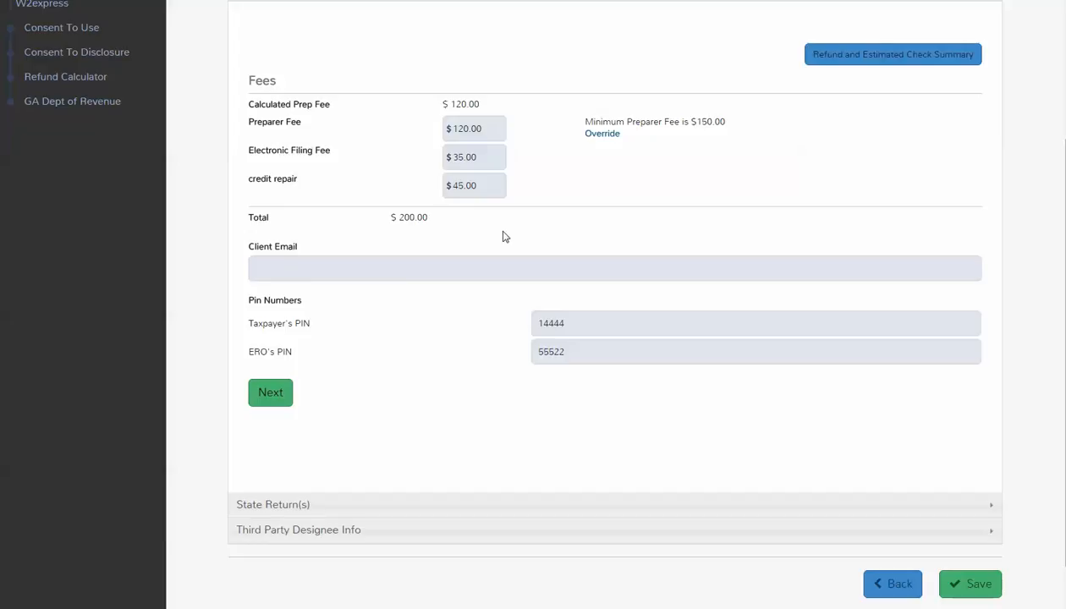